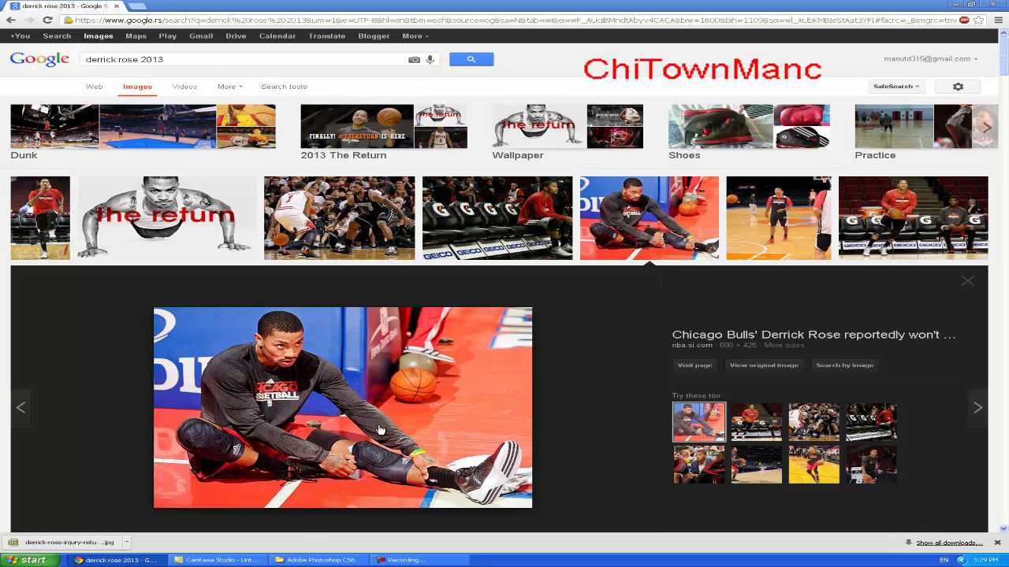
Step: Switch to Adobe Photoshop CS6 and open the downloaded derrick-rose-injury-return-training-camp.jpg photo in it
{"action": "left_click", "coordinate": [317, 560]}
{"action": "double_click", "coordinate": [924, 173]}
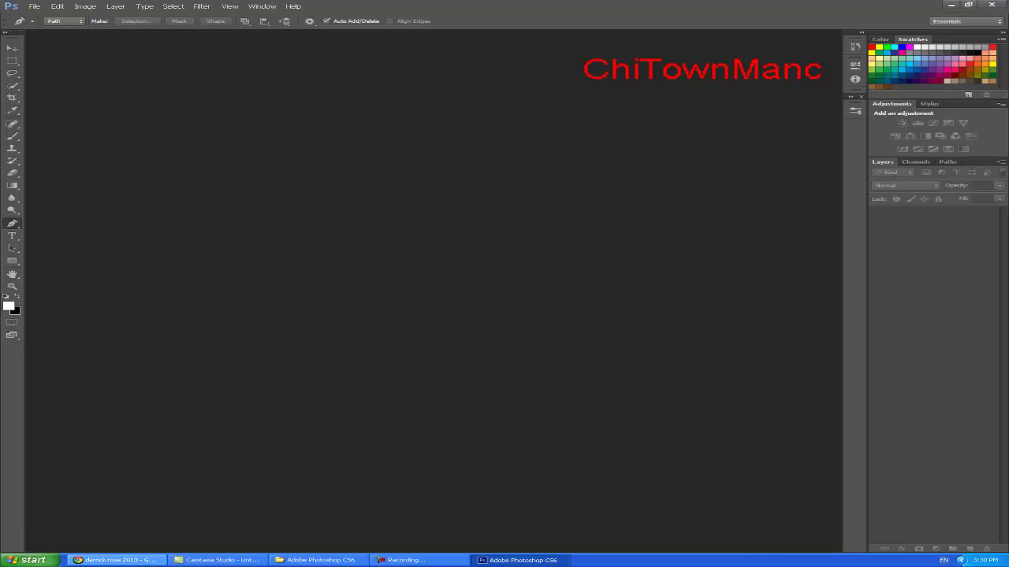
{"action": "left_click", "coordinate": [79, 558]}
{"action": "left_click_drag", "start_coordinate": [71, 548], "coordinate": [463, 489]}
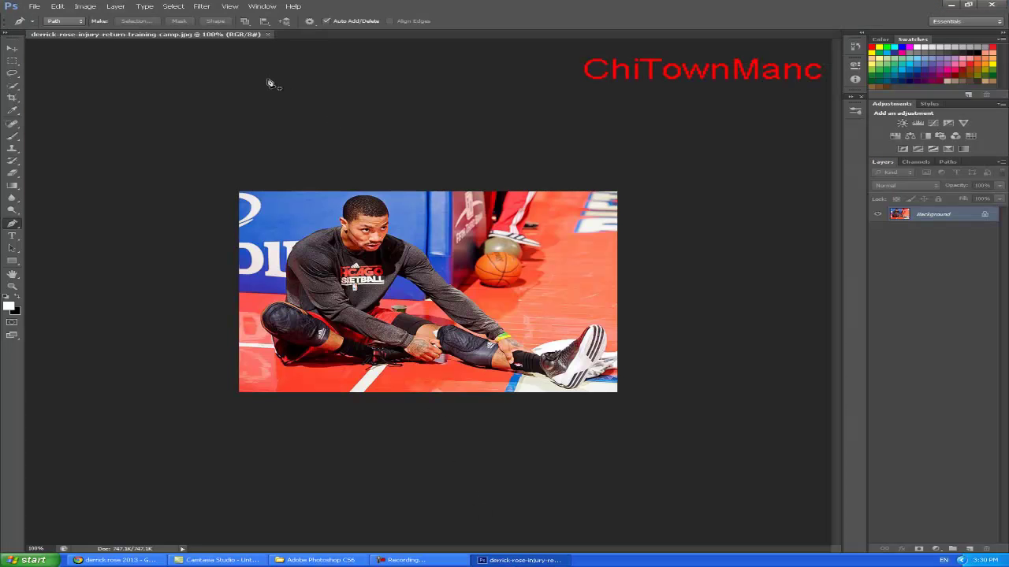
Step: Apply the Diffuse filter to the photo in Anisotropic mode
{"action": "left_click", "coordinate": [202, 7]}
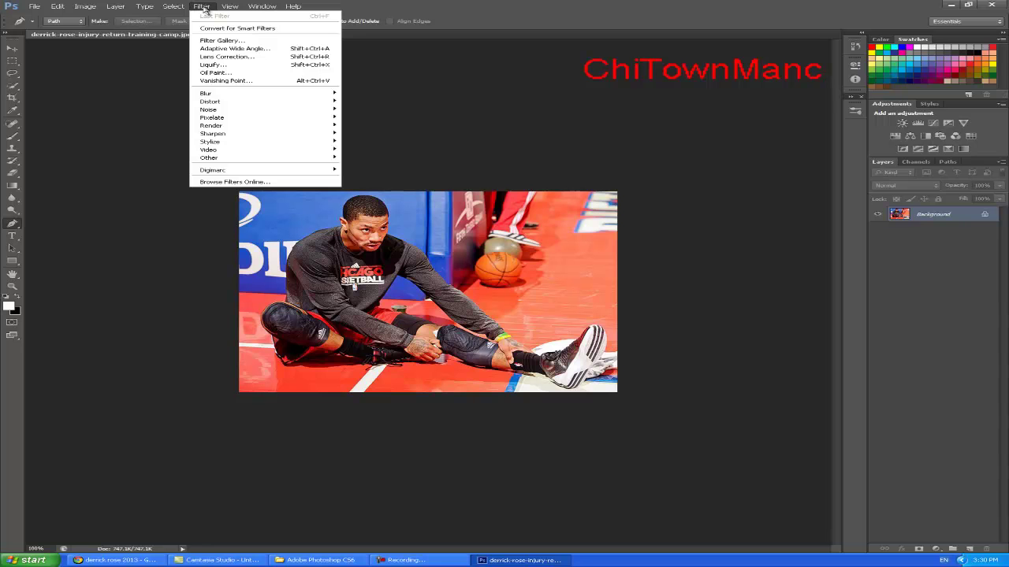
{"action": "mouse_move", "coordinate": [326, 143]}
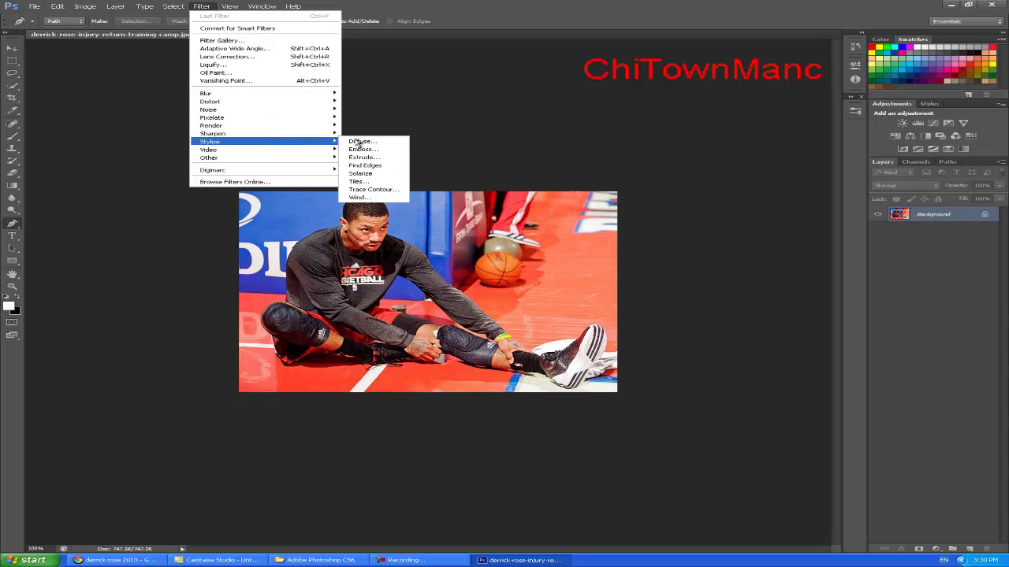
{"action": "left_click", "coordinate": [361, 141]}
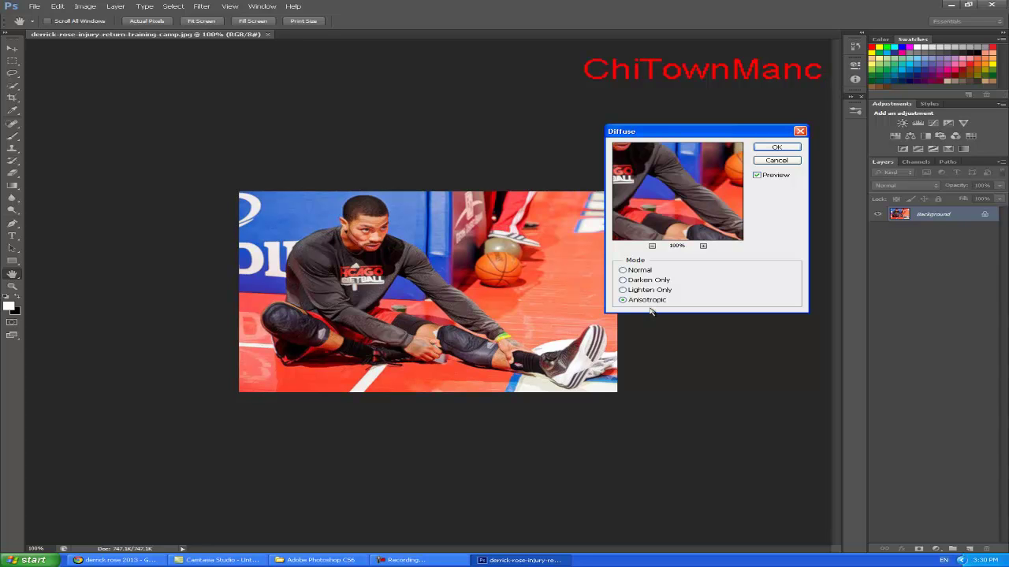
{"action": "left_click", "coordinate": [776, 147]}
{"action": "key", "text": "p"}
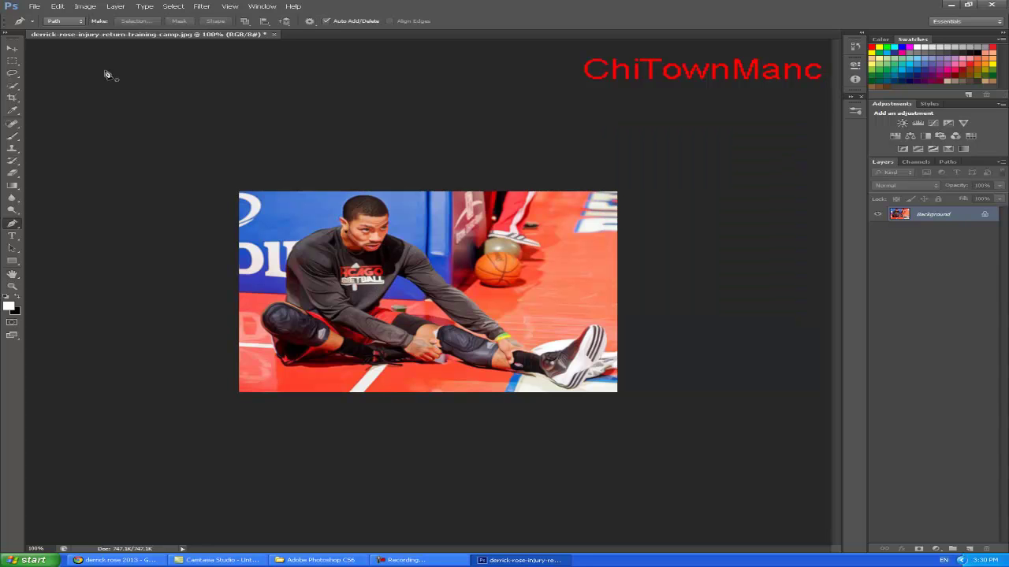
Step: Start HDR Toning on the photo, enable Smooth Edges and raise Detail to +300%
{"action": "left_click", "coordinate": [85, 7]}
{"action": "mouse_move", "coordinate": [115, 32]}
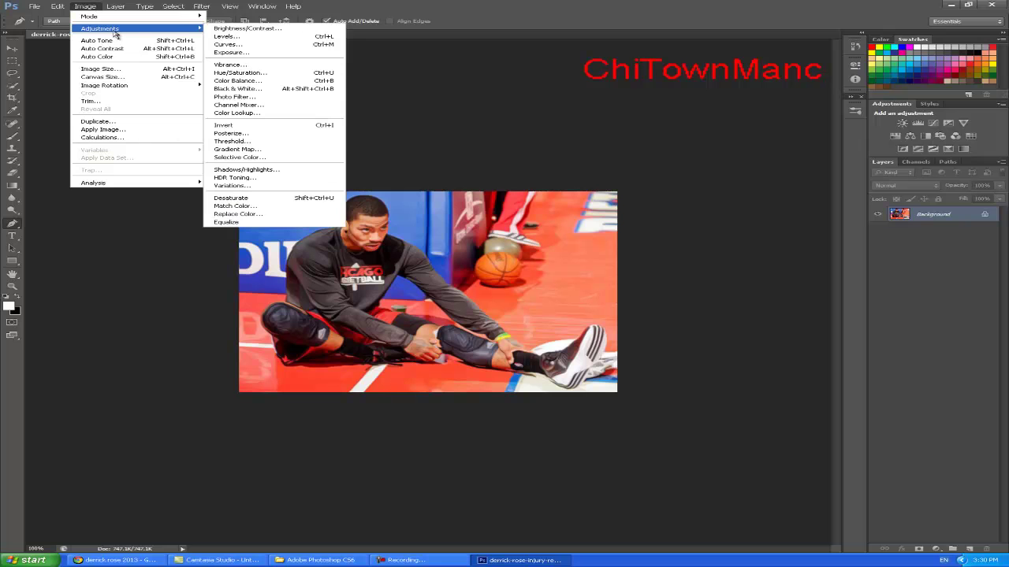
{"action": "left_click", "coordinate": [245, 177]}
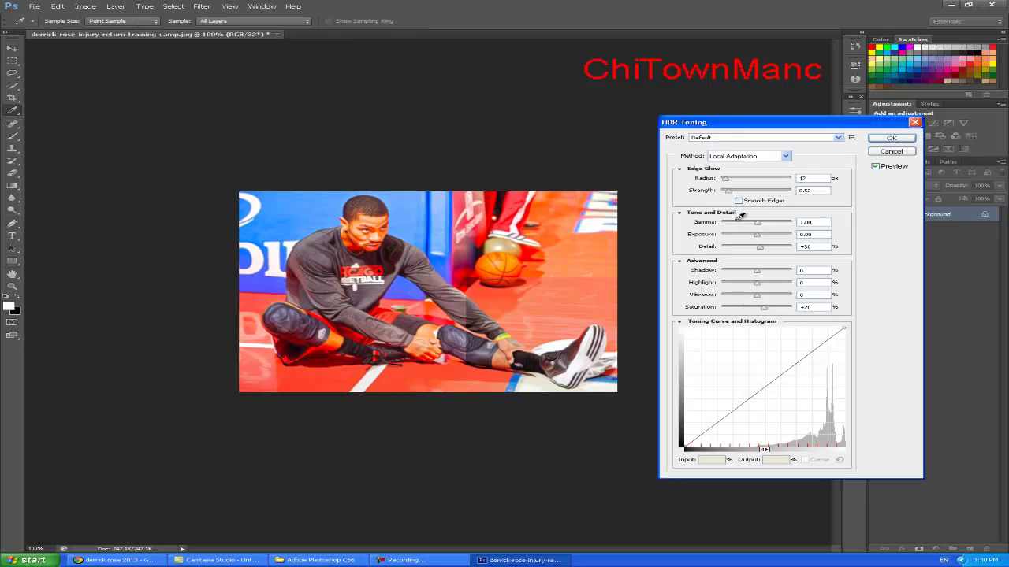
{"action": "left_click", "coordinate": [739, 201]}
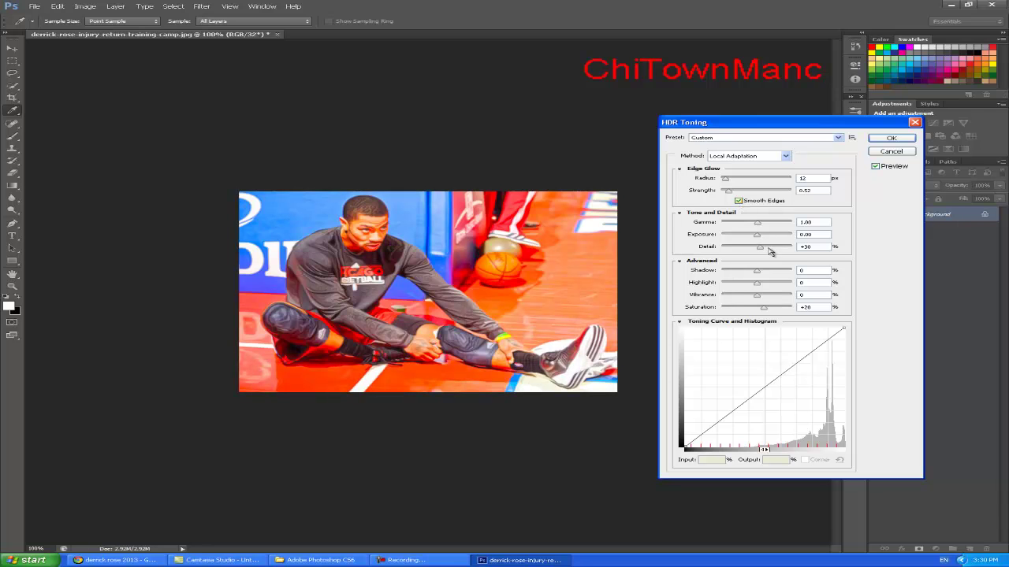
{"action": "left_click_drag", "start_coordinate": [763, 252], "coordinate": [794, 255]}
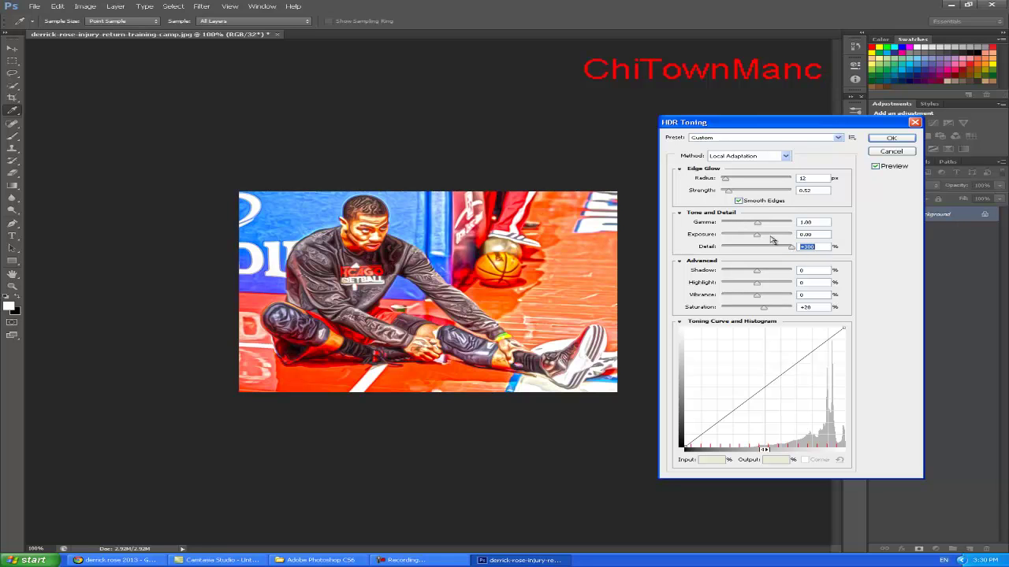
Step: Set the edge glow to strength 0.20 and radius 27 px, with gamma 2.04 and exposure -0.41
{"action": "left_click", "coordinate": [729, 194]}
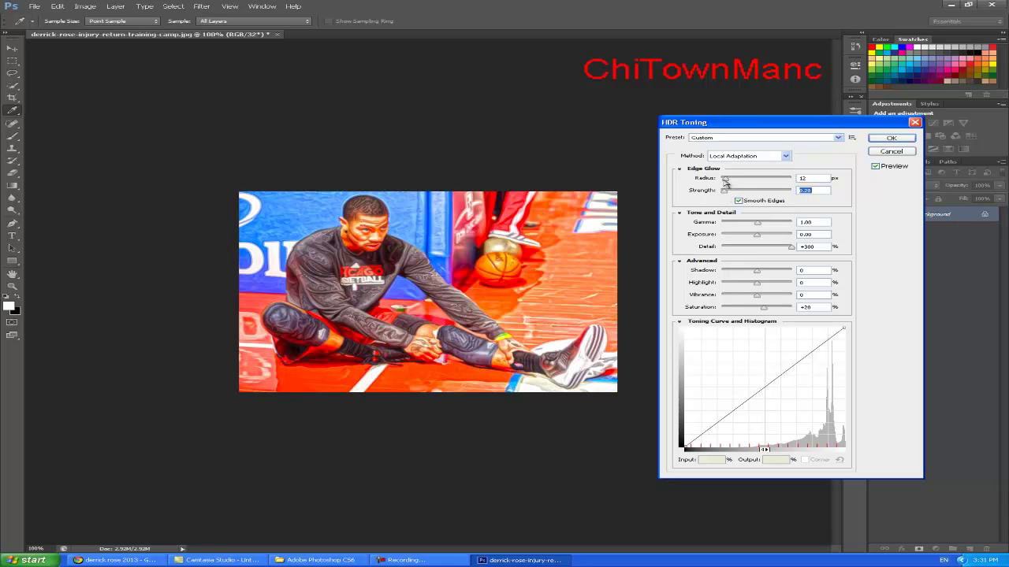
{"action": "left_click", "coordinate": [727, 181]}
{"action": "left_click_drag", "start_coordinate": [728, 182], "coordinate": [732, 183]}
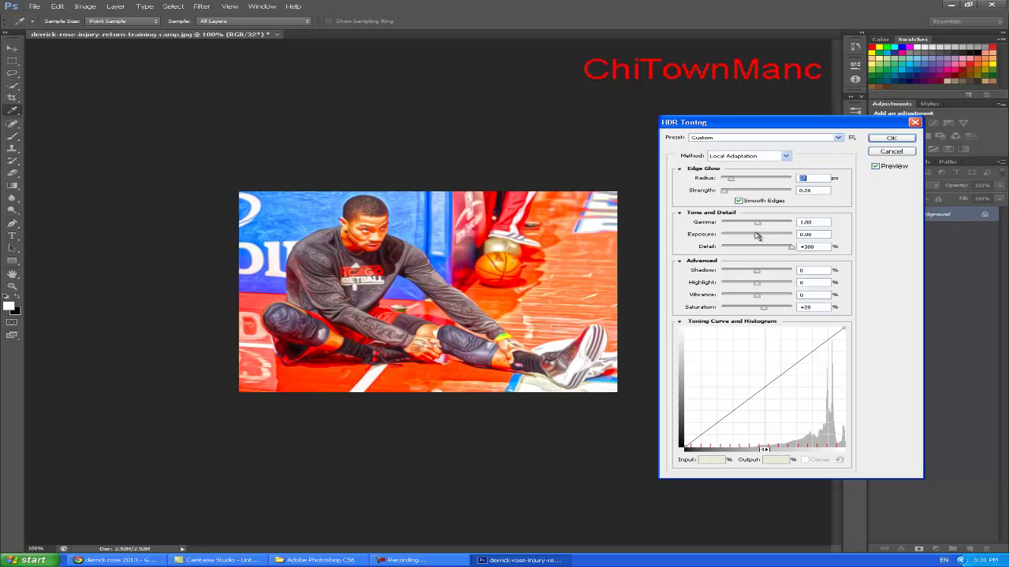
{"action": "mouse_move", "coordinate": [760, 227]}
{"action": "left_mouse_down"}
{"action": "mouse_move", "coordinate": [744, 227]}
{"action": "mouse_move", "coordinate": [776, 227]}
{"action": "mouse_move", "coordinate": [743, 228]}
{"action": "left_mouse_up"}
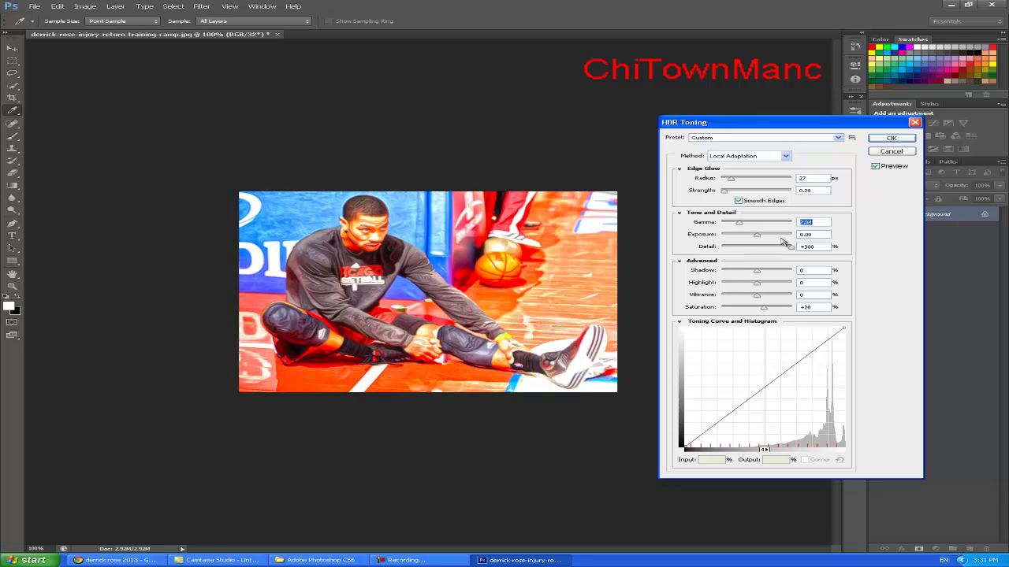
{"action": "left_click_drag", "start_coordinate": [758, 237], "coordinate": [754, 241]}
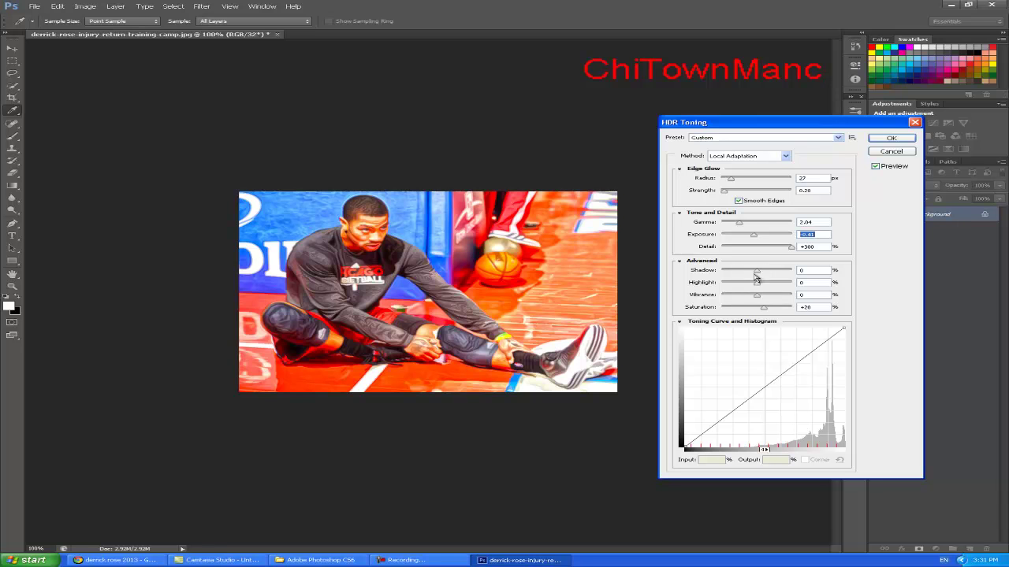
Step: Set Shadow to -100%, Highlight to +21%, Vibrance to +60% and Saturation slightly below zero, and apply the HDR toning
{"action": "left_click_drag", "start_coordinate": [757, 274], "coordinate": [678, 283]}
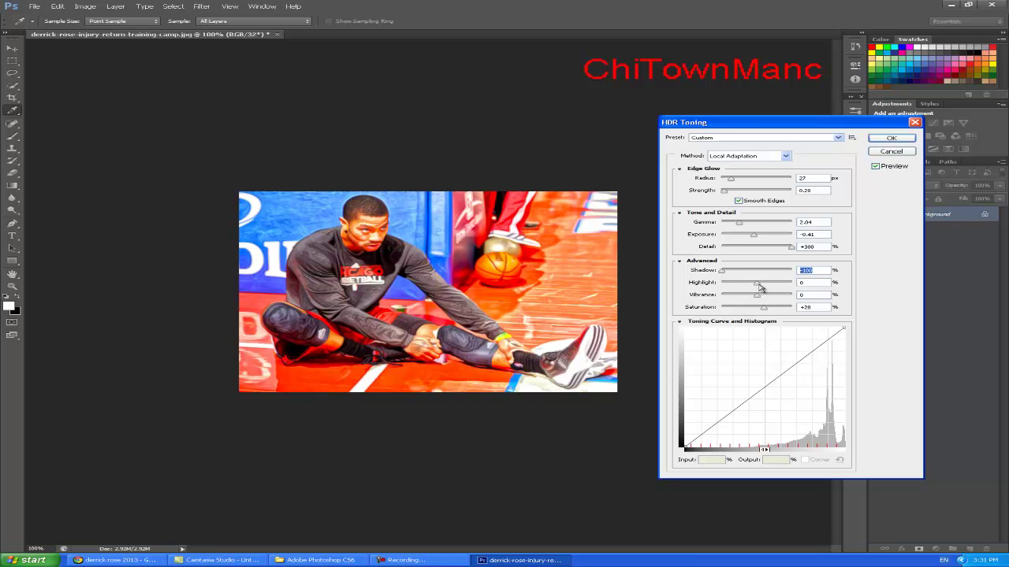
{"action": "left_click_drag", "start_coordinate": [757, 285], "coordinate": [771, 289]}
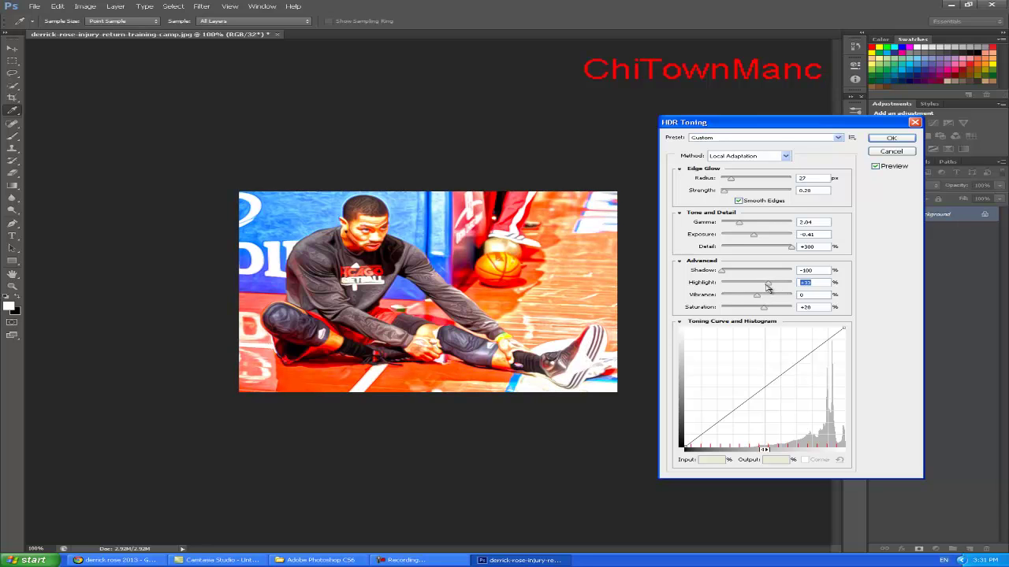
{"action": "left_click_drag", "start_coordinate": [768, 288], "coordinate": [764, 288]}
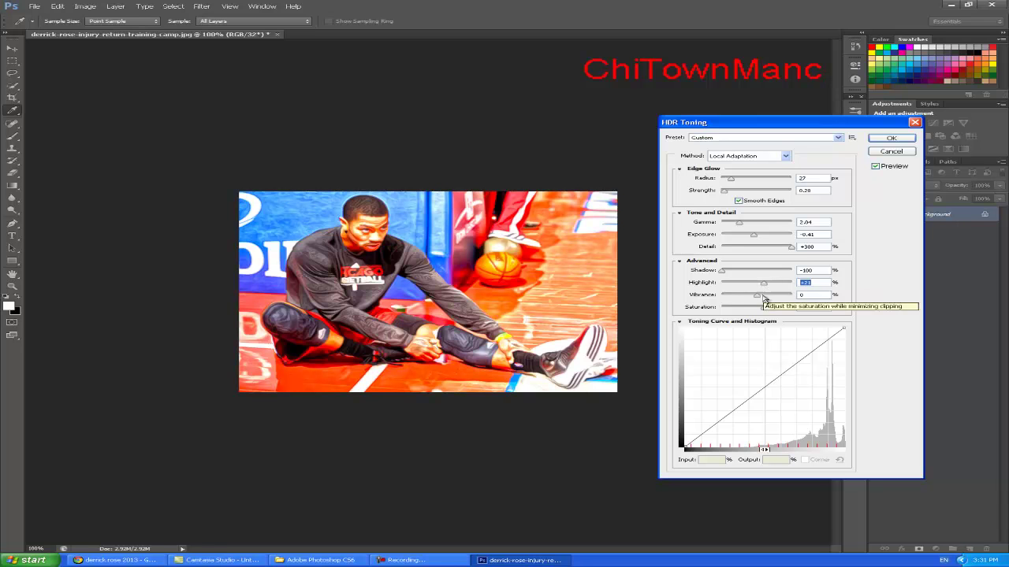
{"action": "left_click_drag", "start_coordinate": [756, 298], "coordinate": [781, 299]}
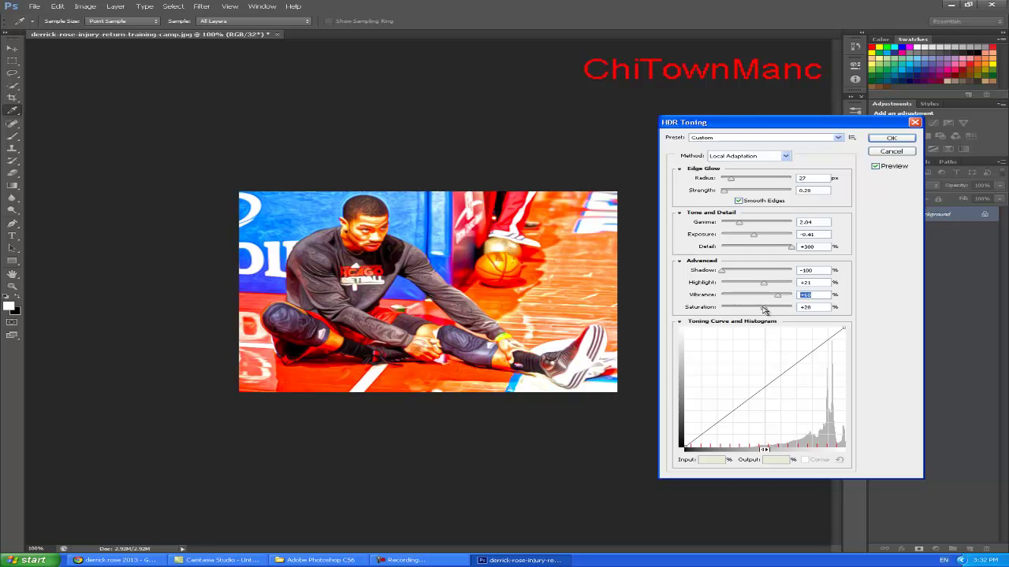
{"action": "mouse_move", "coordinate": [762, 308]}
{"action": "left_mouse_down"}
{"action": "mouse_move", "coordinate": [735, 310]}
{"action": "mouse_move", "coordinate": [771, 312]}
{"action": "left_mouse_up"}
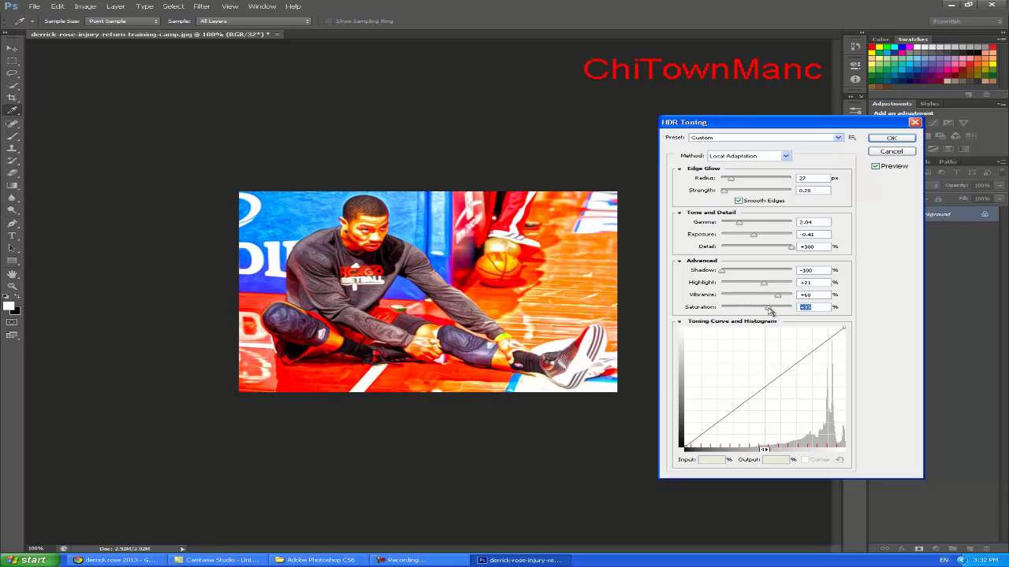
{"action": "left_click_drag", "start_coordinate": [770, 312], "coordinate": [757, 313]}
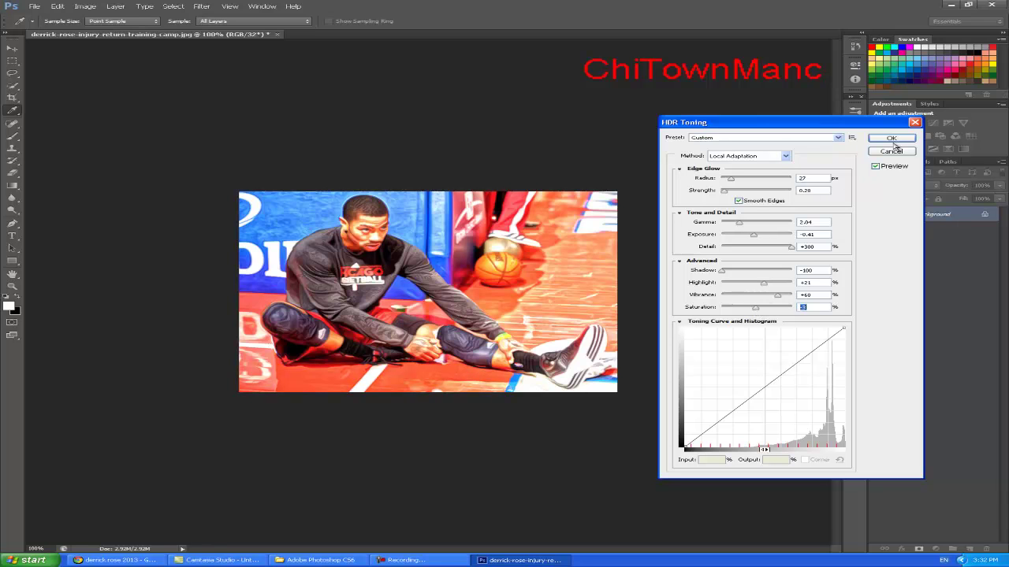
{"action": "left_click", "coordinate": [892, 139]}
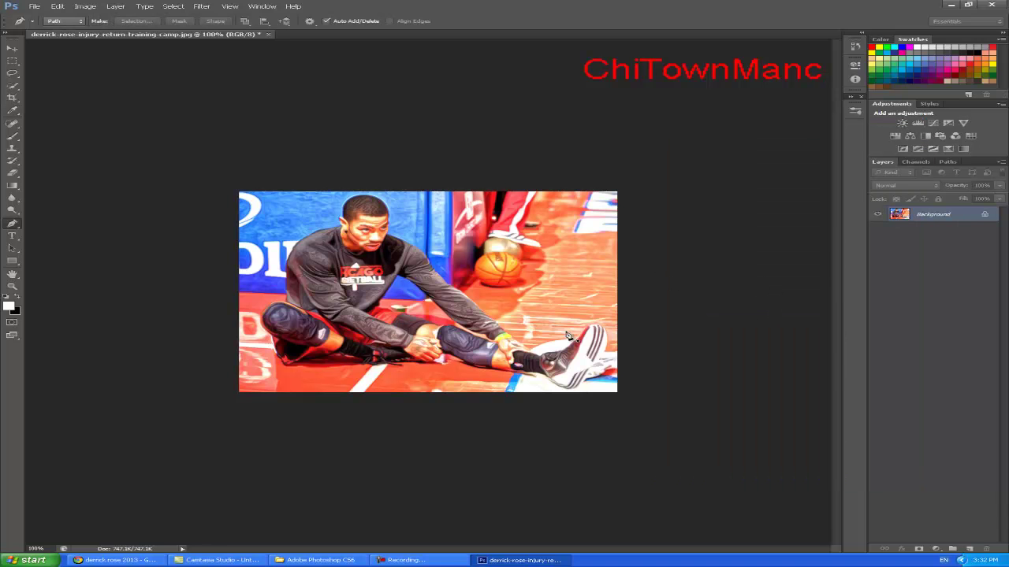
Step: Convert the locked Background into a regular layer
{"action": "double_click", "coordinate": [934, 217]}
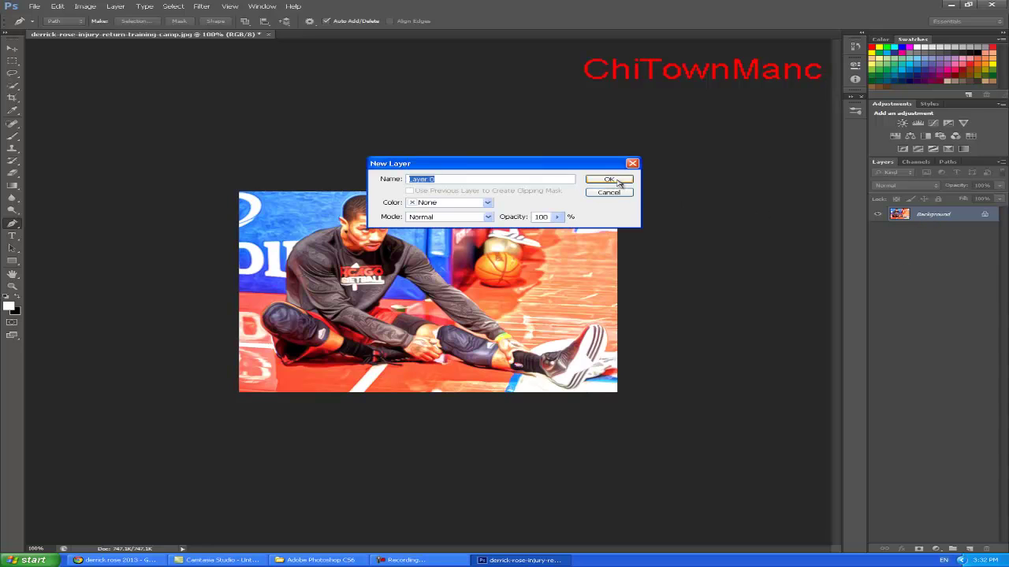
{"action": "left_click", "coordinate": [609, 179]}
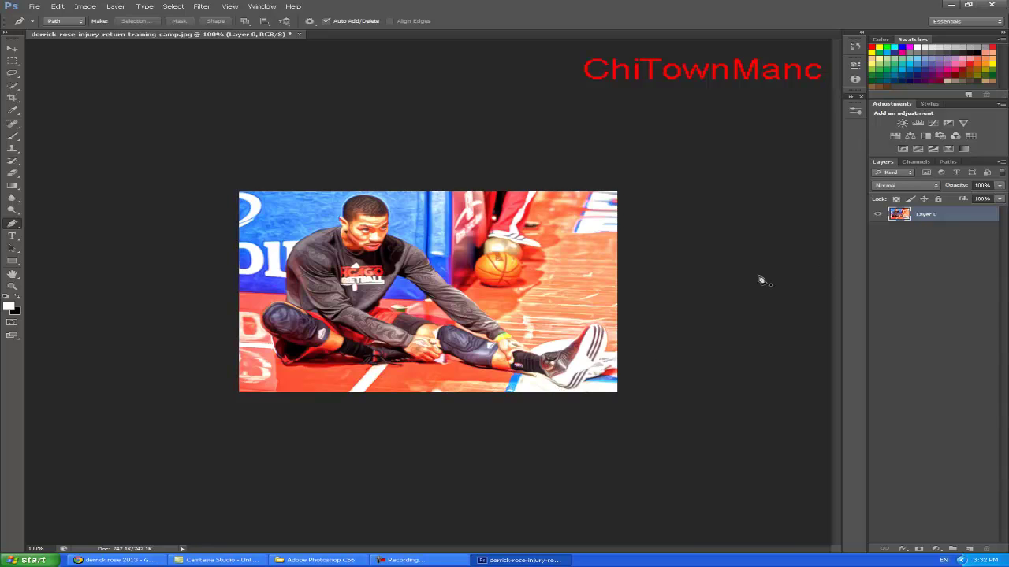
{"action": "double_click", "coordinate": [942, 217]}
{"action": "key", "text": "Return"}
{"action": "double_click", "coordinate": [950, 218]}
{"action": "key", "text": "Escape"}
Step: Duplicate the photo layer
{"action": "right_click", "coordinate": [968, 220]}
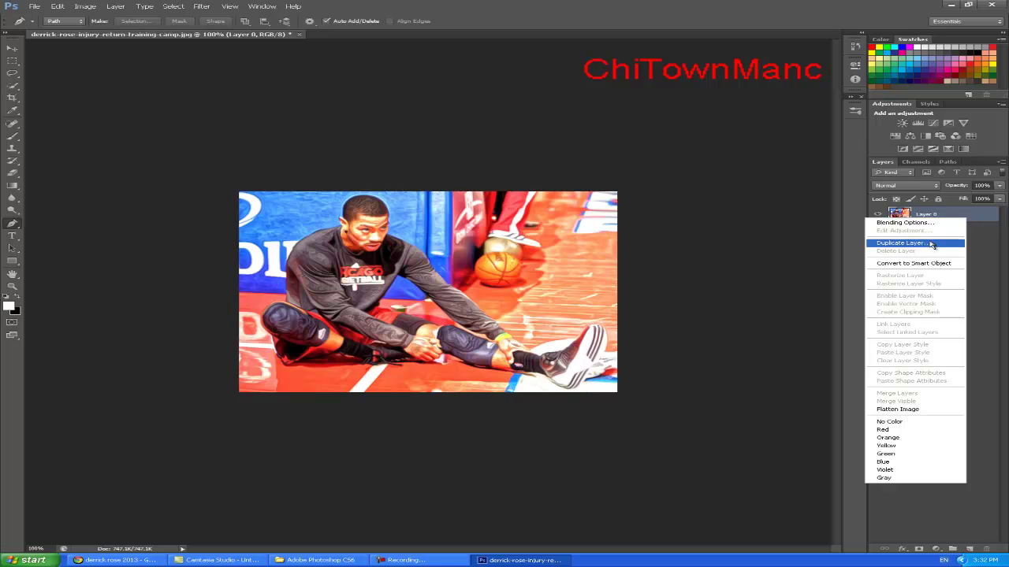
{"action": "left_click", "coordinate": [899, 243]}
{"action": "left_click", "coordinate": [612, 178]}
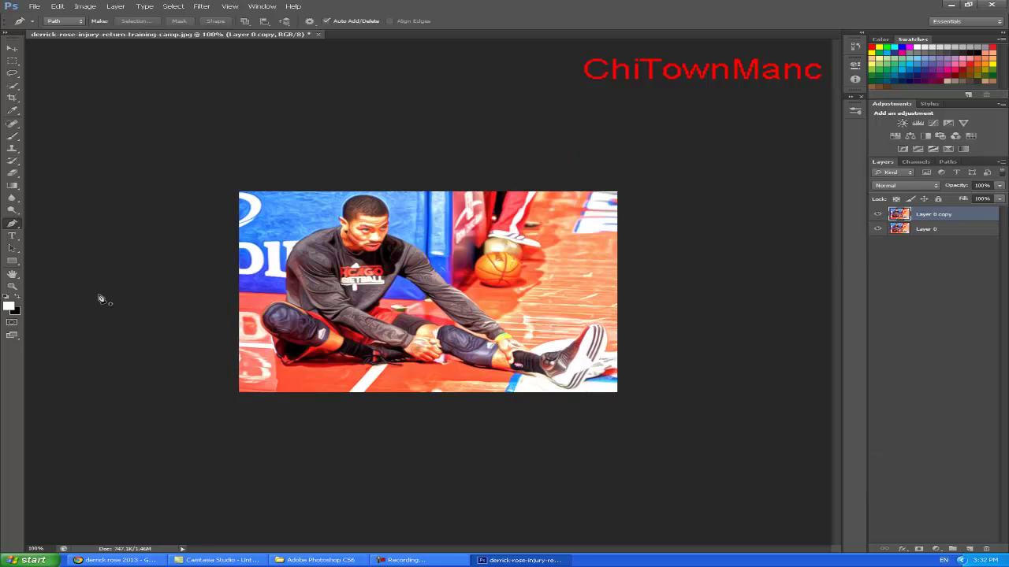
Step: Trace a Pen tool path from beneath the player's bent leg around the knee and up along his back
{"action": "left_click", "coordinate": [12, 286]}
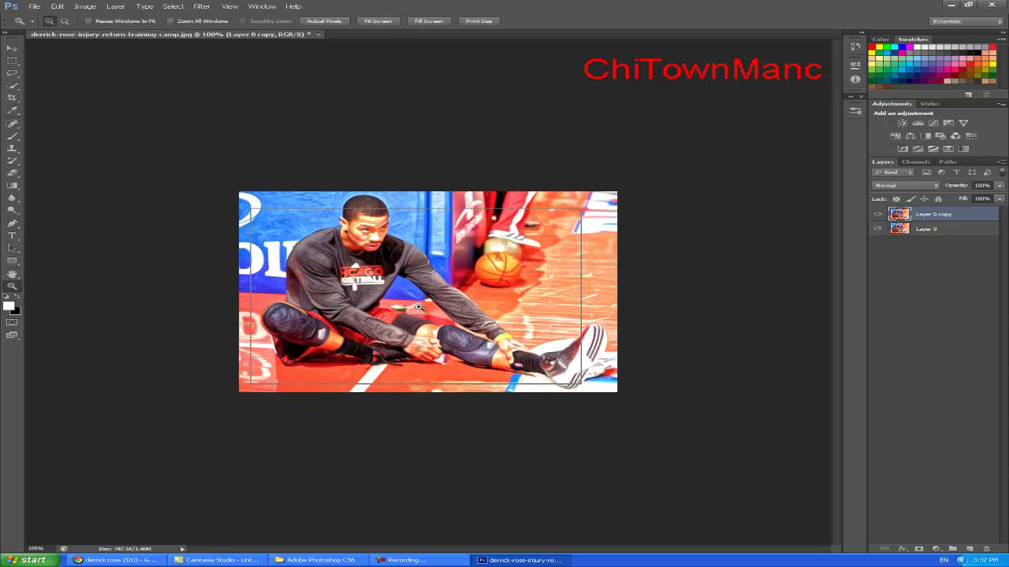
{"action": "left_click", "coordinate": [460, 391]}
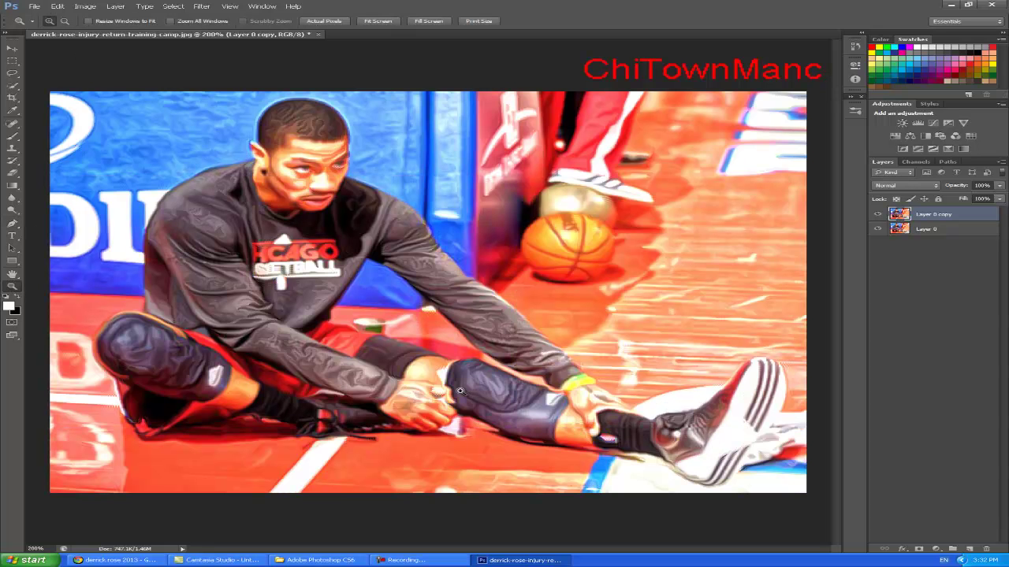
{"action": "left_click", "coordinate": [17, 227]}
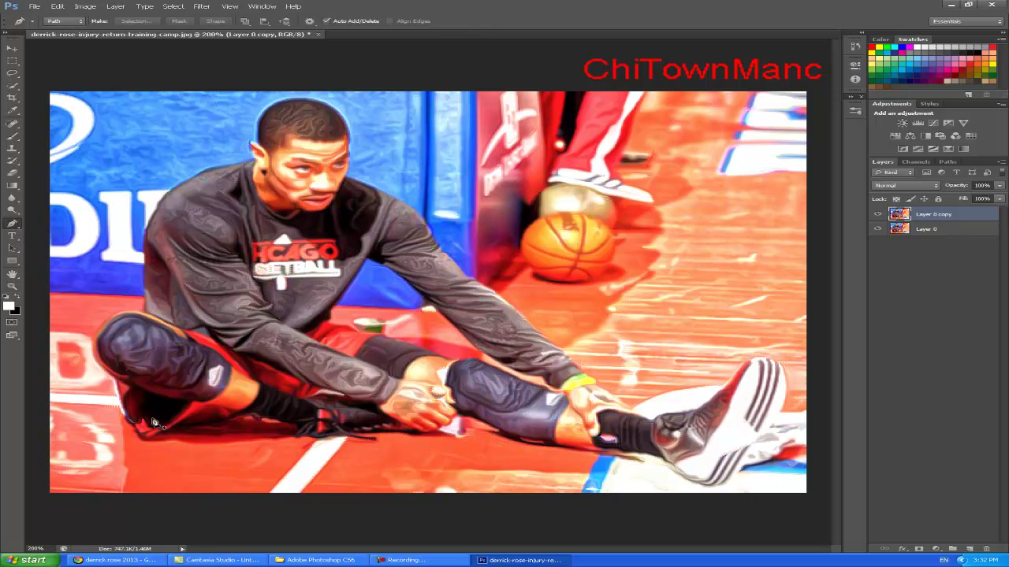
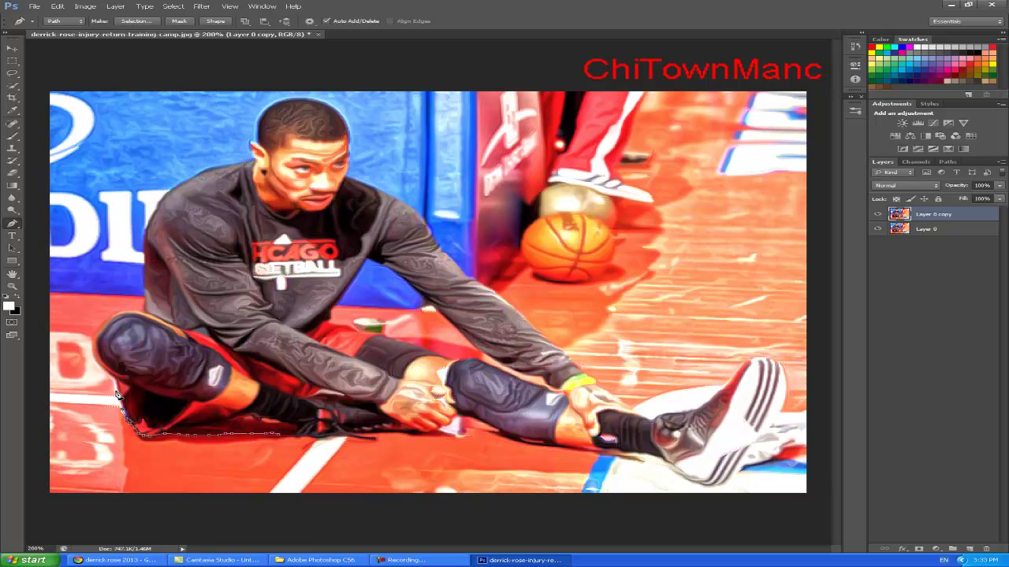
{"action": "left_click", "coordinate": [98, 361]}
{"action": "left_click", "coordinate": [145, 284]}
{"action": "left_click", "coordinate": [147, 245]}
Step: Undo the misplaced anchor point and continue the path along the player's back to the shoulder
{"action": "left_click", "coordinate": [57, 6]}
{"action": "left_click", "coordinate": [71, 22]}
{"action": "left_click", "coordinate": [85, 6]}
{"action": "mouse_move", "coordinate": [57, 6]}
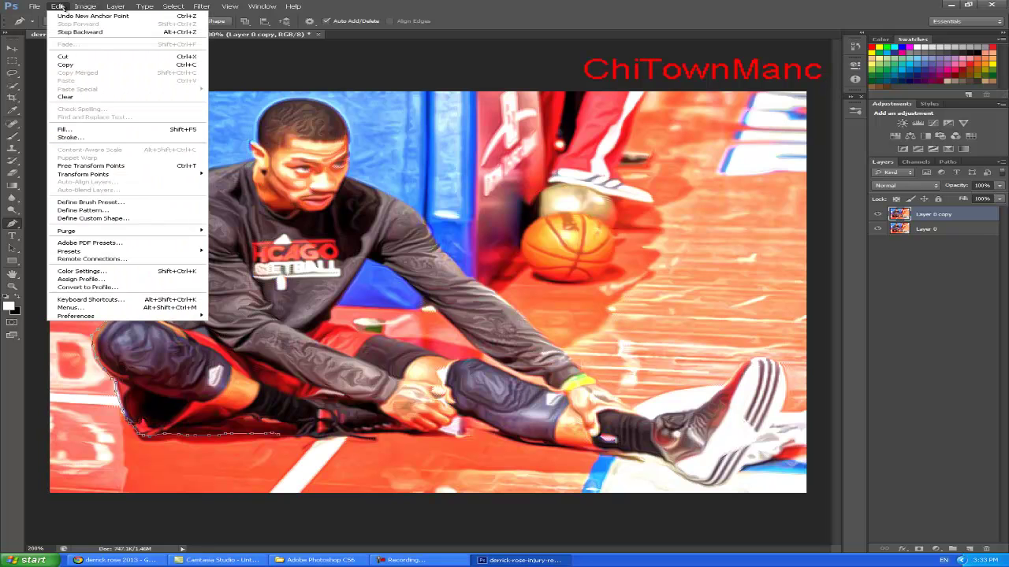
{"action": "left_click", "coordinate": [93, 16]}
{"action": "left_click", "coordinate": [195, 178]}
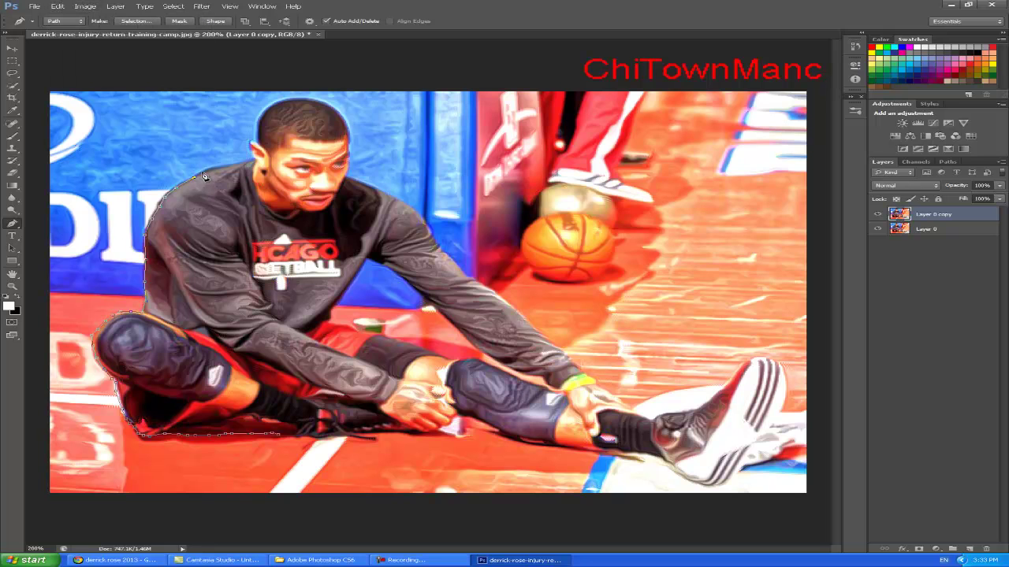
Step: Continue the path from the shoulder around the player's head and down to the outstretched upper arm
{"action": "left_click", "coordinate": [256, 163]}
{"action": "left_click", "coordinate": [291, 105]}
{"action": "left_click", "coordinate": [324, 108]}
{"action": "left_click", "coordinate": [426, 220]}
{"action": "left_click", "coordinate": [439, 246]}
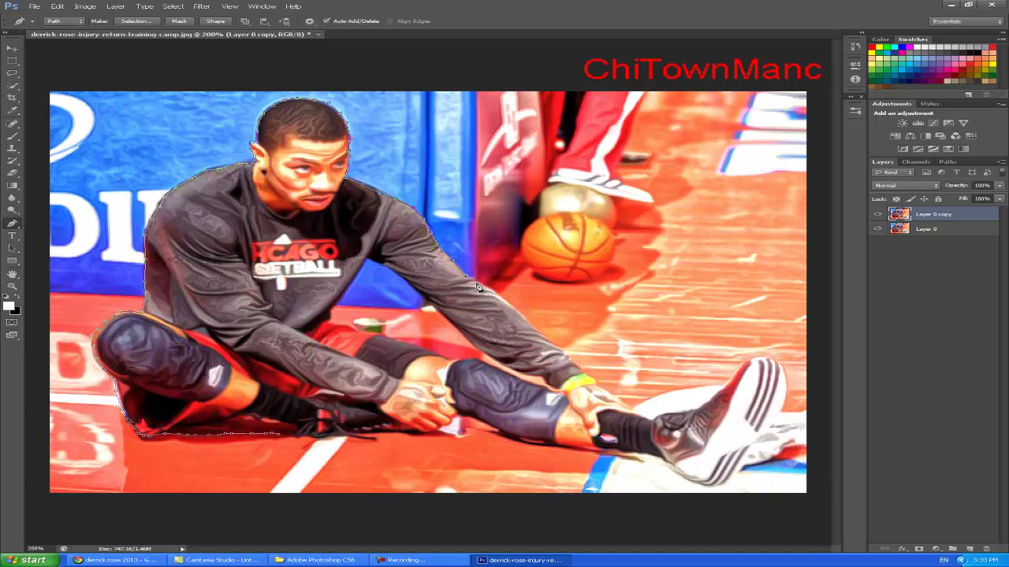
Step: Extend the path along the outstretched forearm, hand and ankle, and over the top of the shoe
{"action": "left_click", "coordinate": [506, 304]}
{"action": "left_click", "coordinate": [551, 345]}
{"action": "left_click", "coordinate": [595, 383]}
{"action": "left_click", "coordinate": [622, 400]}
{"action": "left_click", "coordinate": [657, 419]}
{"action": "left_click", "coordinate": [683, 417]}
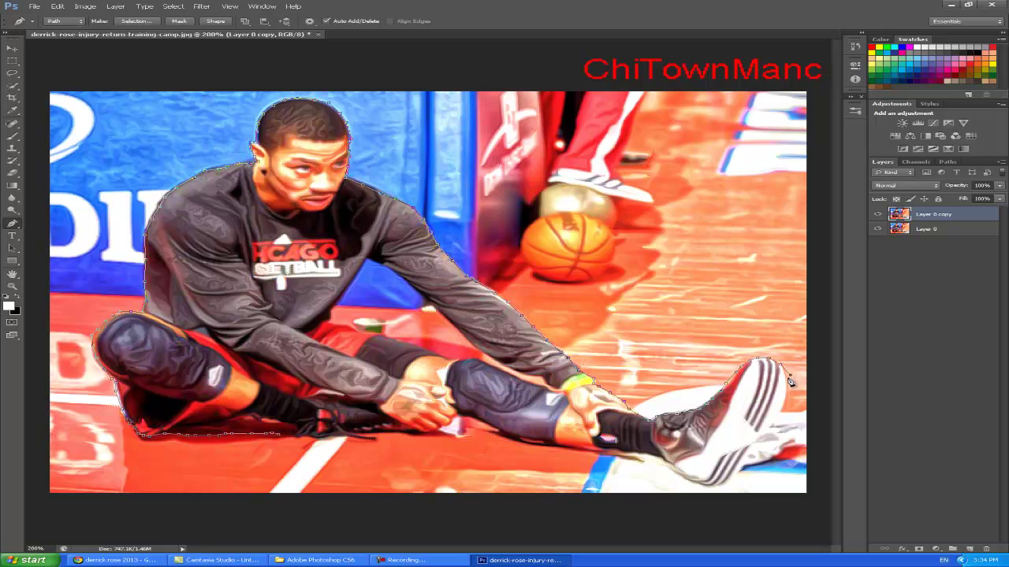
Step: Undo the misplaced anchor point beside the shoe and trace the path down around the edge of its sole
{"action": "left_click", "coordinate": [57, 6]}
{"action": "left_click", "coordinate": [71, 21]}
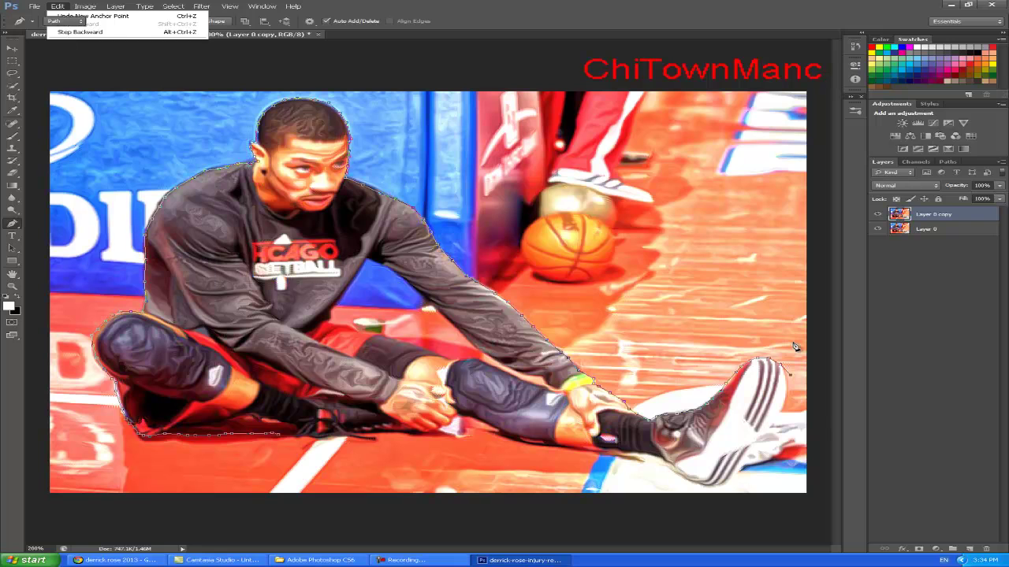
{"action": "left_click", "coordinate": [770, 424]}
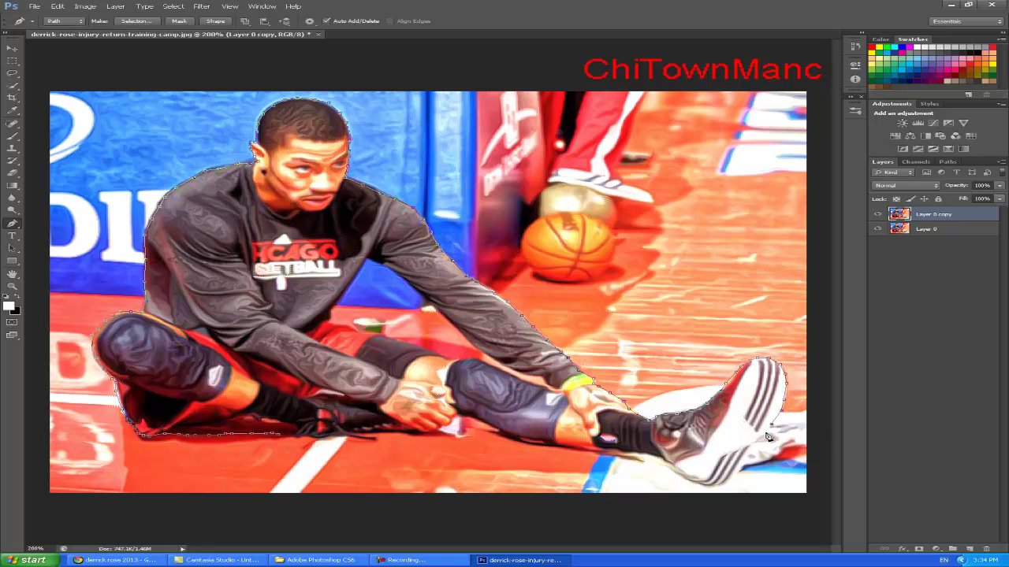
{"action": "left_click", "coordinate": [747, 457]}
{"action": "left_click", "coordinate": [726, 487]}
{"action": "left_click", "coordinate": [702, 486]}
Step: Continue the path beneath the outstretched leg and the hands, and close the outline at its starting point
{"action": "left_click", "coordinate": [602, 453]}
{"action": "left_click", "coordinate": [487, 425]}
{"action": "left_click", "coordinate": [351, 434]}
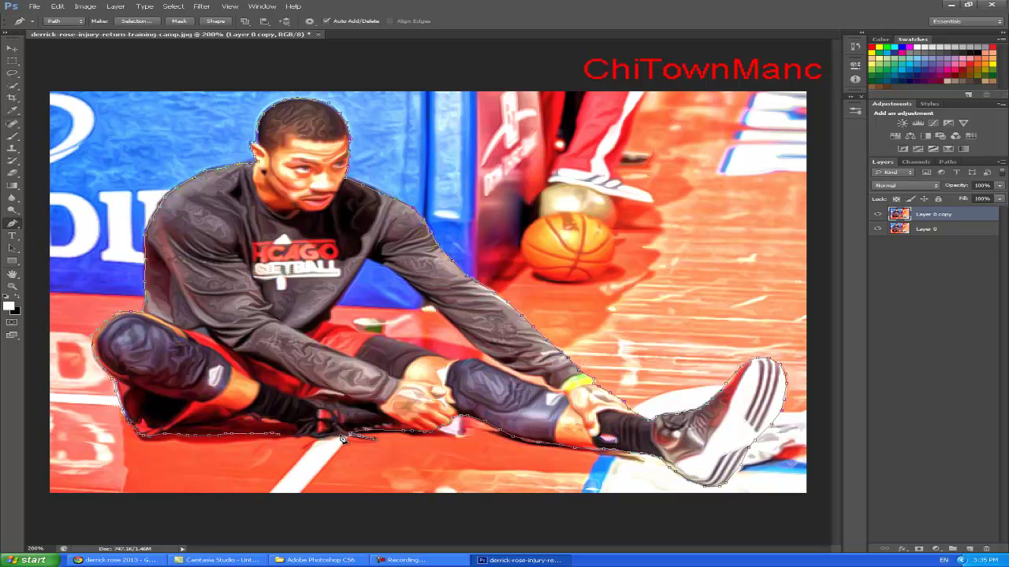
{"action": "left_click", "coordinate": [283, 438]}
{"action": "right_click", "coordinate": [319, 326]}
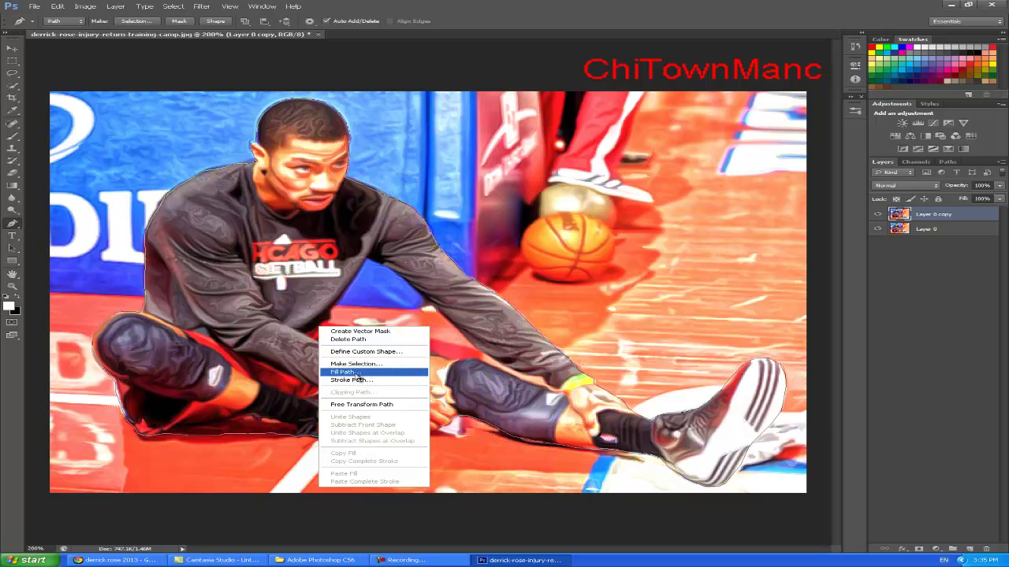
{"action": "right_click", "coordinate": [496, 395]}
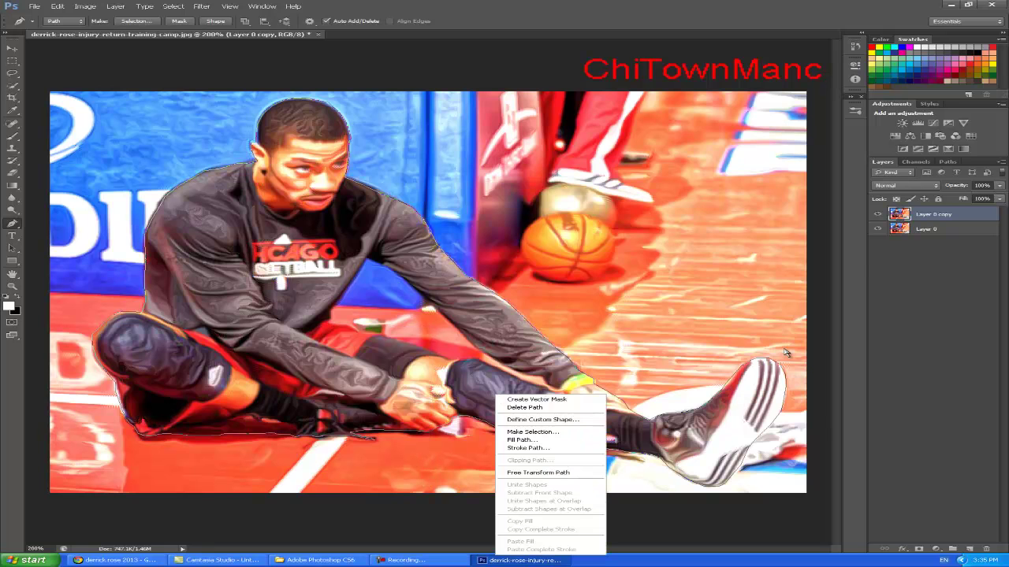
{"action": "left_click", "coordinate": [843, 135]}
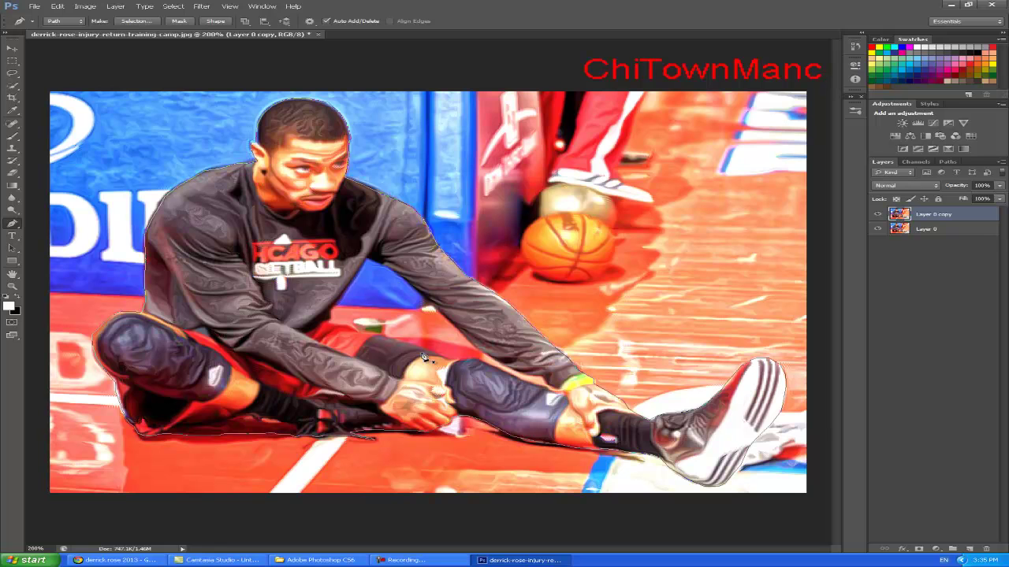
Step: Step back through the latest misplaced anchor points of the path near the tucked shoe
{"action": "left_click", "coordinate": [58, 7]}
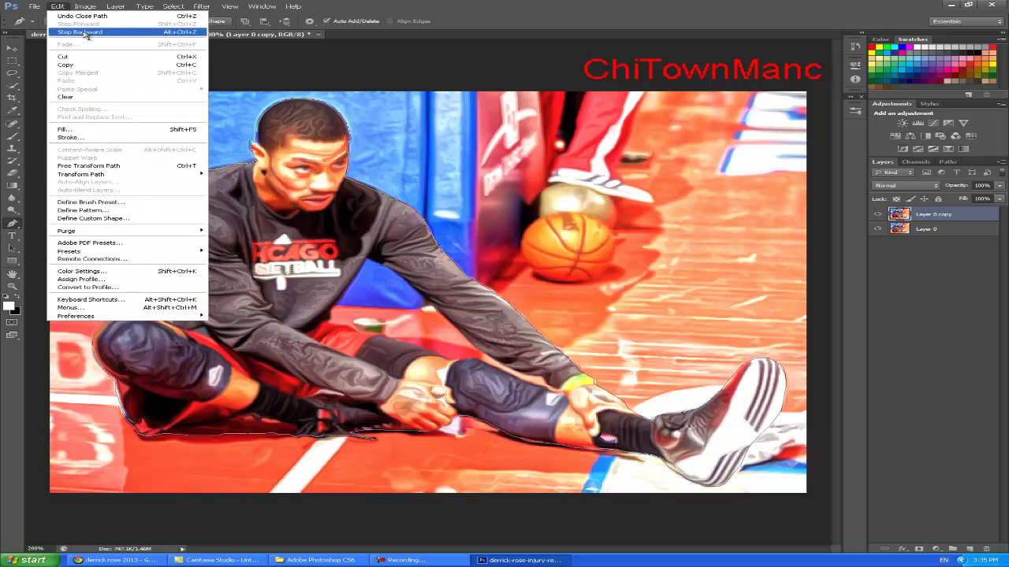
{"action": "left_click", "coordinate": [60, 8]}
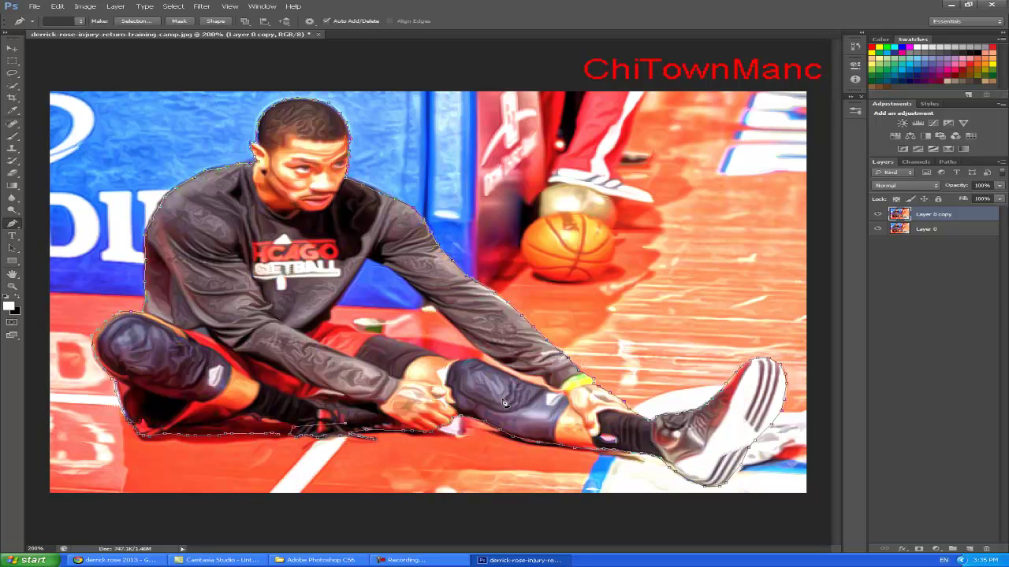
{"action": "left_click", "coordinate": [58, 6]}
{"action": "left_click", "coordinate": [75, 31]}
{"action": "left_click", "coordinate": [58, 6]}
{"action": "left_click", "coordinate": [76, 32]}
{"action": "left_click", "coordinate": [56, 6]}
{"action": "left_click", "coordinate": [69, 32]}
{"action": "left_click", "coordinate": [57, 7]}
{"action": "left_click", "coordinate": [70, 32]}
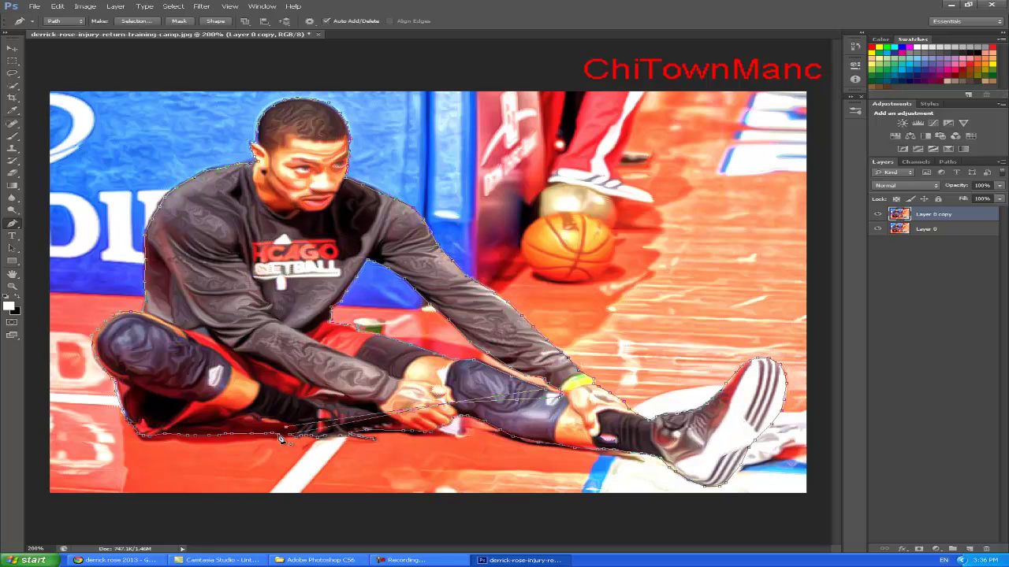
Step: Convert the player's path into a new selection and use it as a layer mask on Layer 0 copy
{"action": "key", "text": "Return"}
{"action": "right_click", "coordinate": [267, 334]}
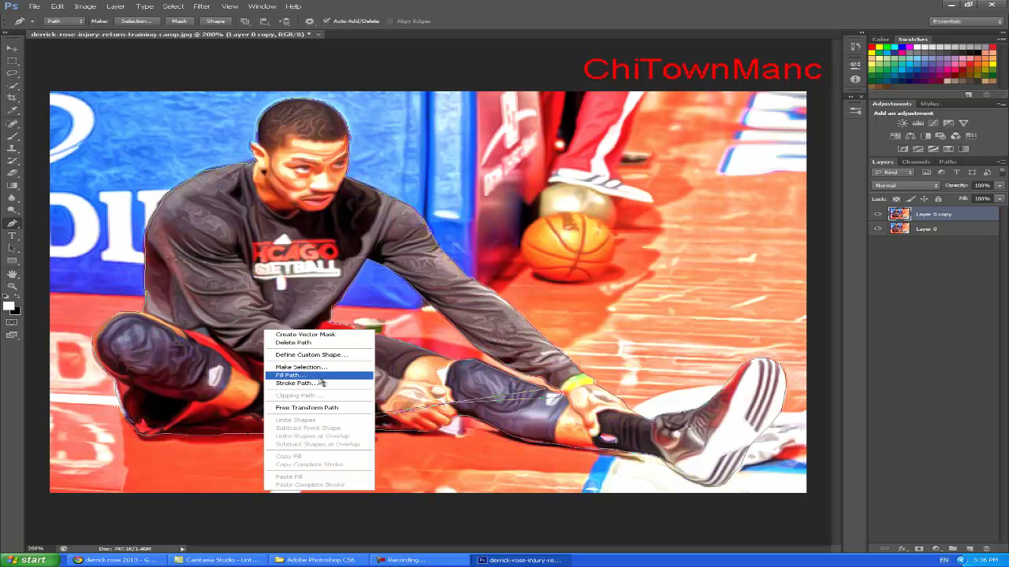
{"action": "left_click", "coordinate": [301, 367]}
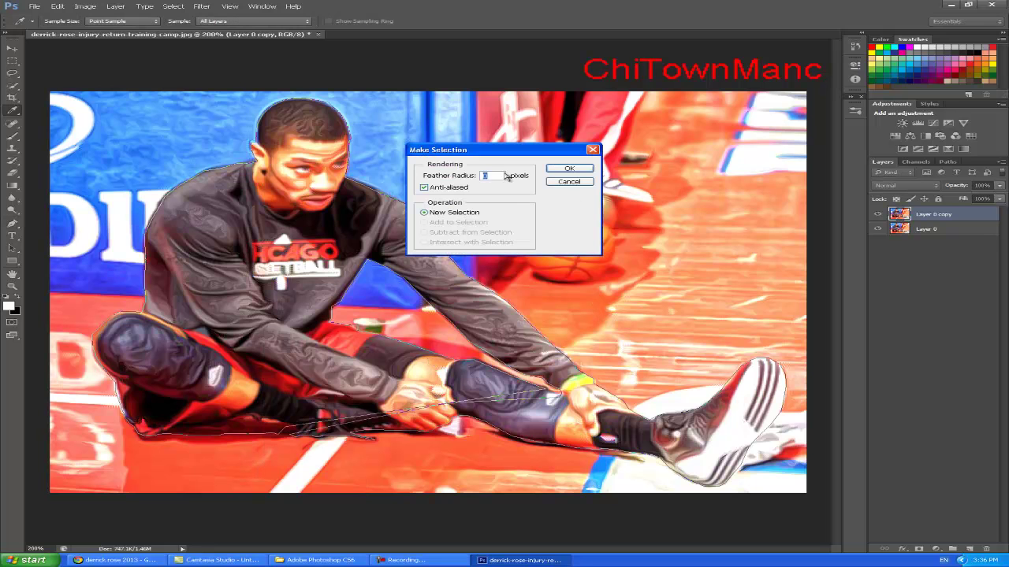
{"action": "left_click", "coordinate": [578, 170]}
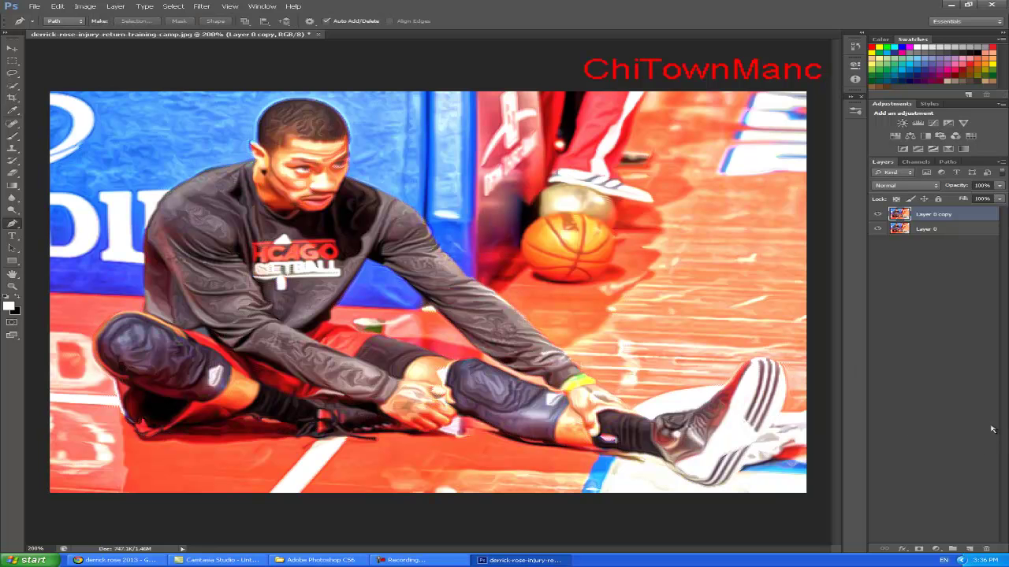
{"action": "left_click", "coordinate": [919, 549]}
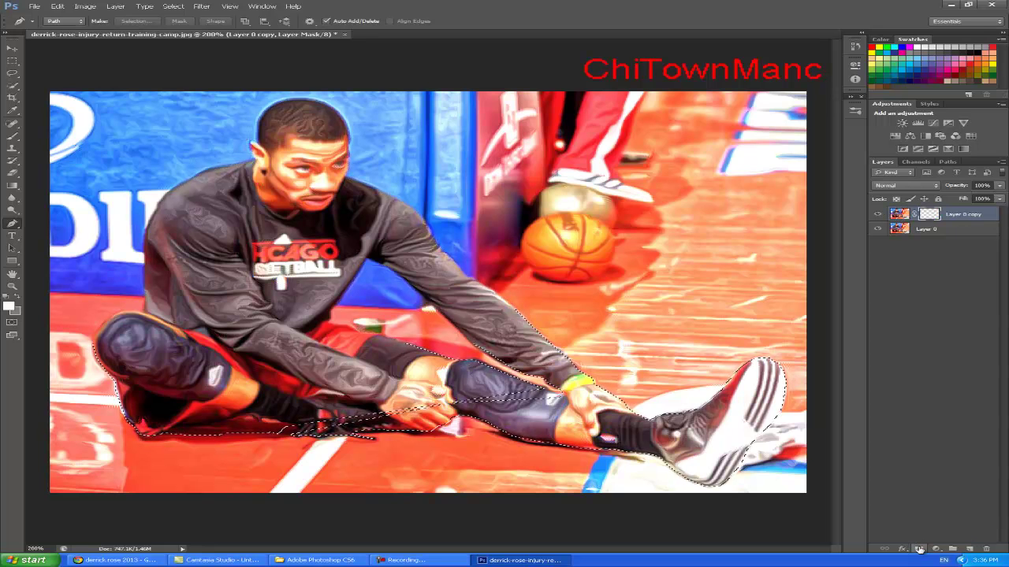
Step: Toggle the visibility of Layer 0 and Layer 0 copy to inspect the masked cut-out of the player
{"action": "left_click", "coordinate": [875, 230]}
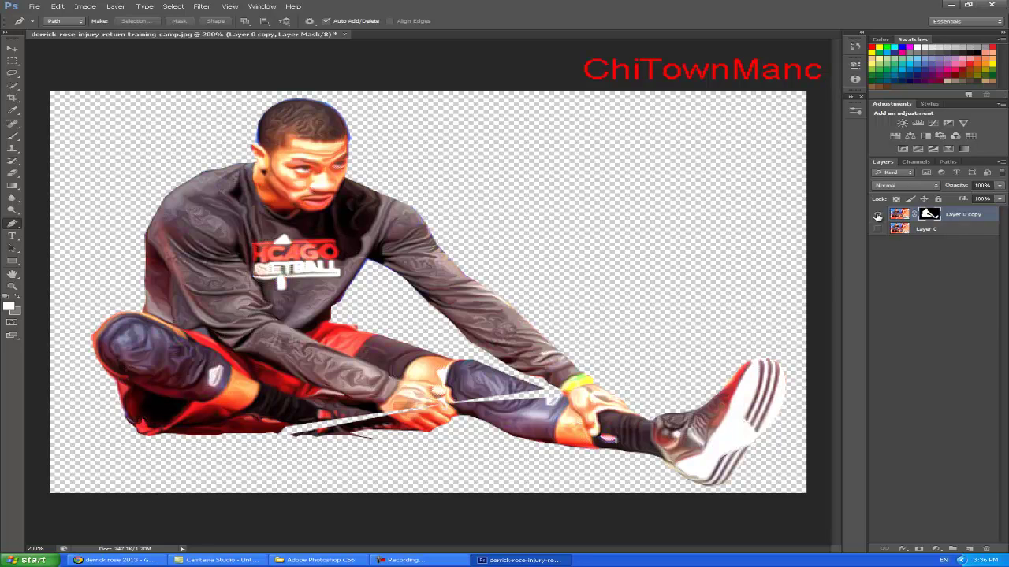
{"action": "left_click", "coordinate": [878, 215]}
{"action": "left_click", "coordinate": [878, 216]}
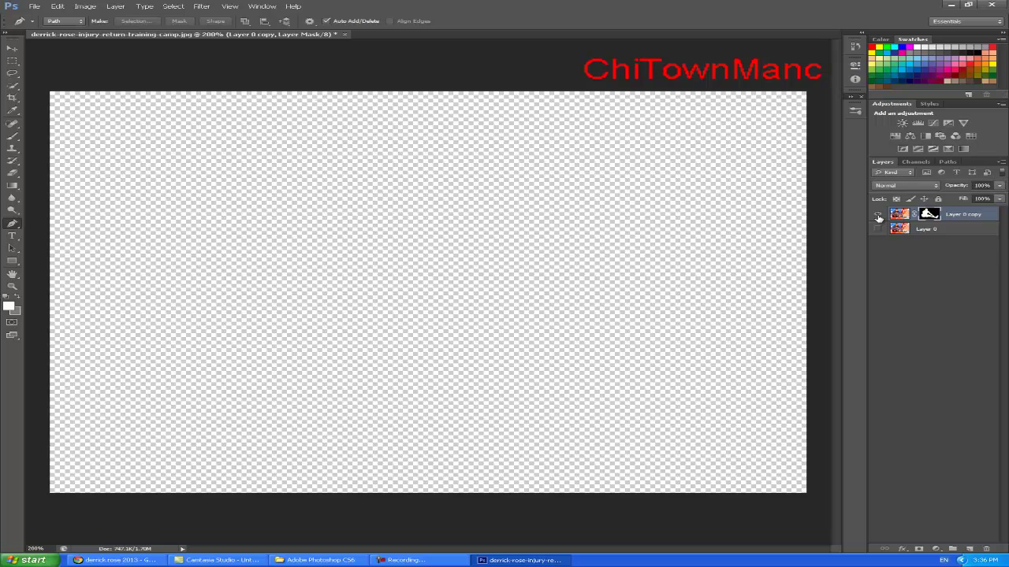
{"action": "left_click", "coordinate": [879, 216]}
{"action": "left_click", "coordinate": [878, 228]}
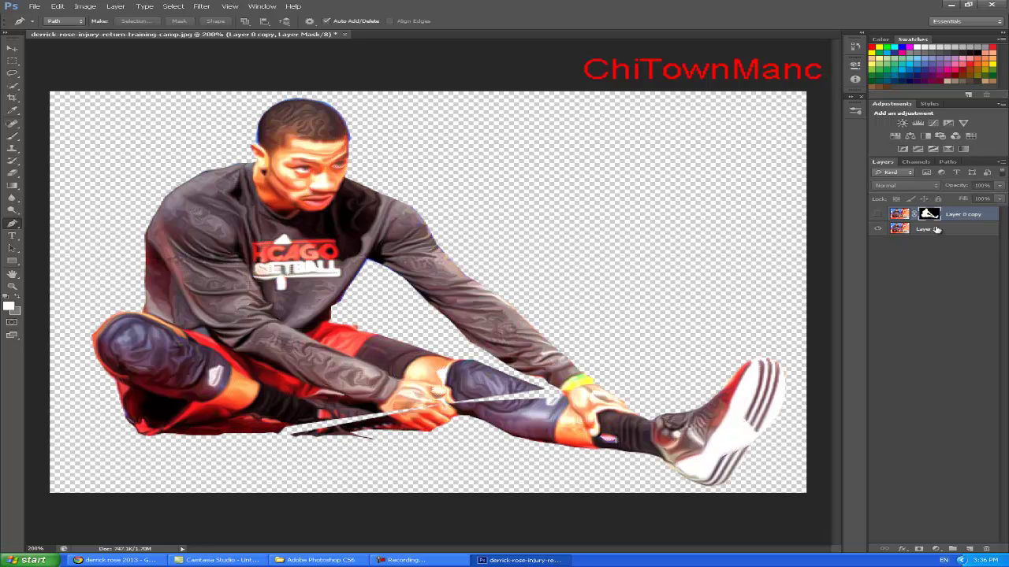
Step: Duplicate Layer 0, hide the original, and keep the duplicate and the masked Layer 0 copy shown
{"action": "left_click", "coordinate": [936, 229]}
{"action": "right_click", "coordinate": [938, 232]}
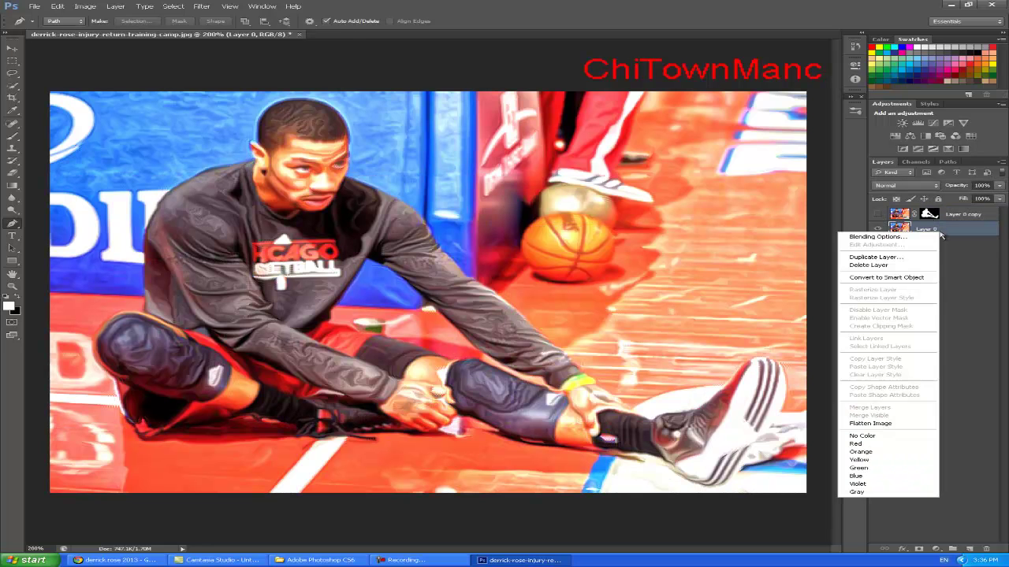
{"action": "left_click", "coordinate": [903, 260]}
{"action": "left_click", "coordinate": [604, 173]}
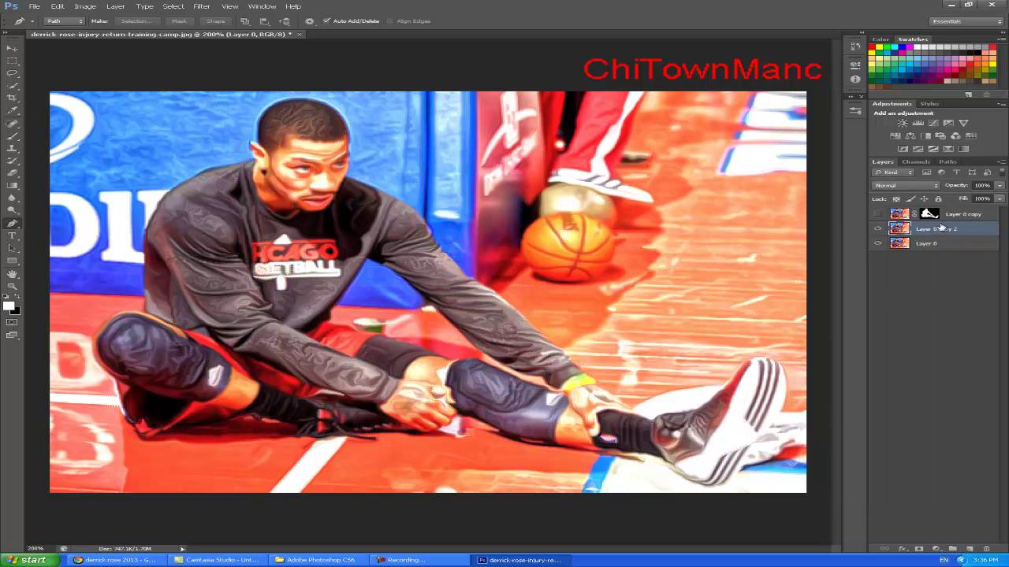
{"action": "left_click", "coordinate": [877, 243]}
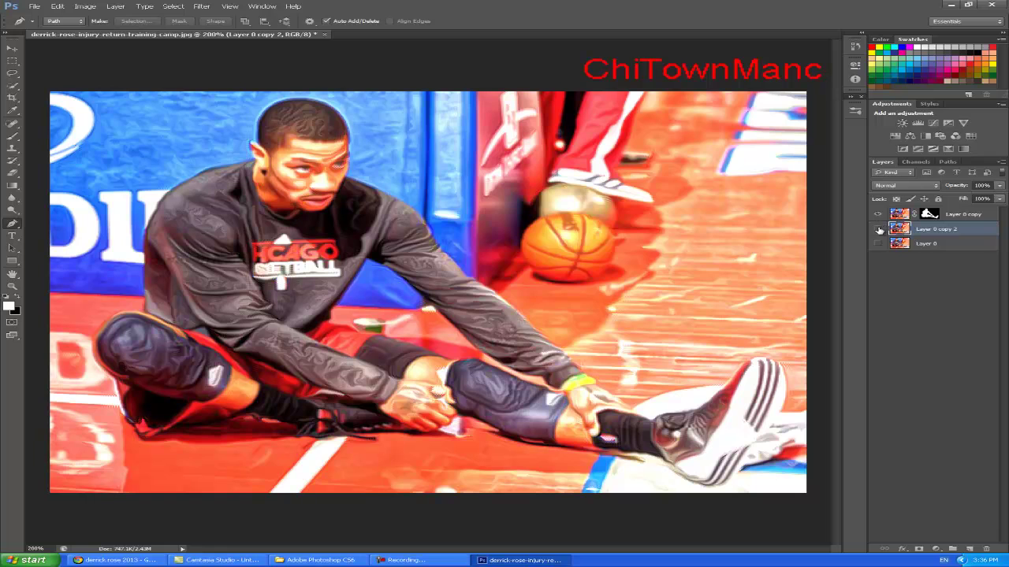
{"action": "left_click", "coordinate": [878, 228]}
{"action": "left_click", "coordinate": [878, 228]}
Step: Draw a closed Pen path on the duplicate layer around the tucked shoe, the hand and the outstretched knee
{"action": "left_click", "coordinate": [344, 381]}
{"action": "left_click", "coordinate": [477, 365]}
{"action": "left_click", "coordinate": [549, 392]}
{"action": "left_click", "coordinate": [541, 447]}
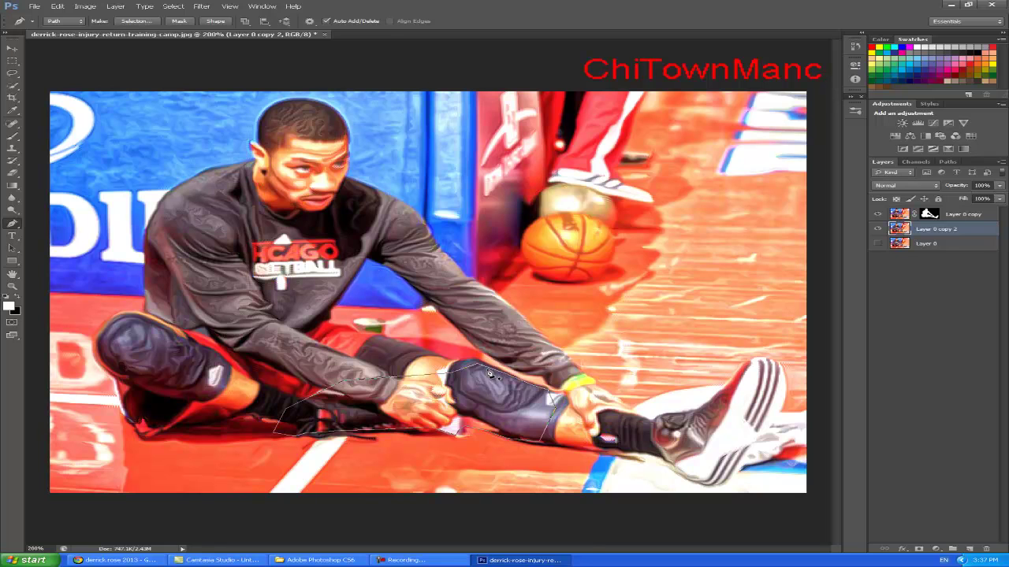
Step: Convert the patch path into a new selection and add it as a layer mask on Layer 0 copy 2
{"action": "right_click", "coordinate": [488, 381]}
{"action": "left_click", "coordinate": [520, 422]}
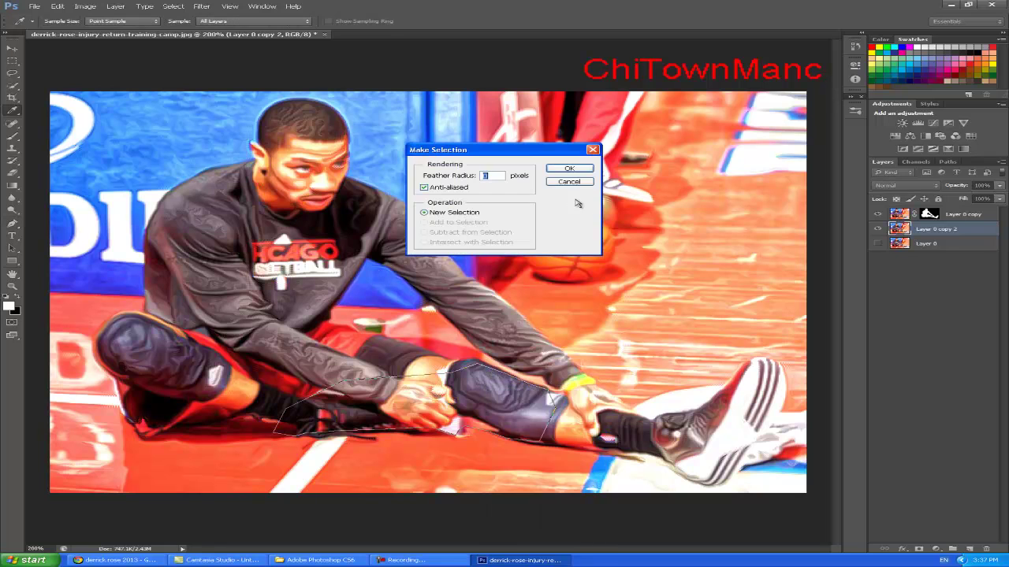
{"action": "left_click", "coordinate": [570, 169]}
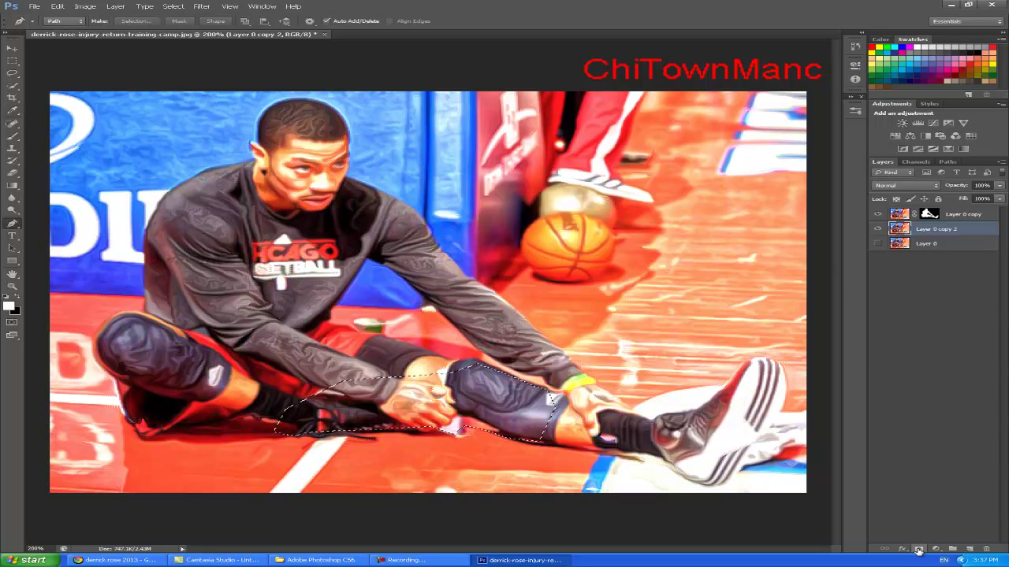
{"action": "left_click", "coordinate": [918, 550]}
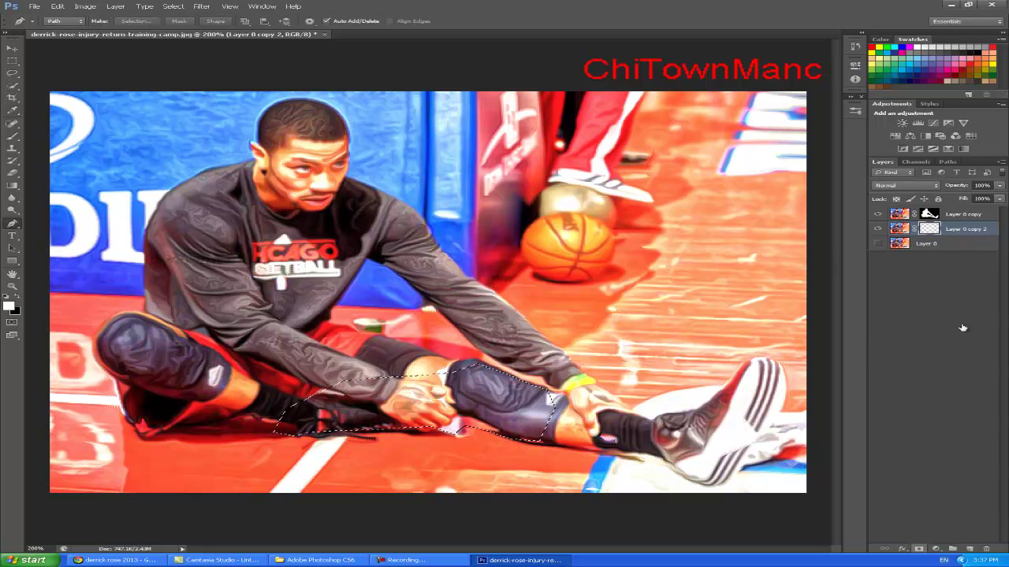
Step: Toggle the layers' visibility to compare the patched cut-out with the full photo, leaving Layer 0 selected
{"action": "left_click", "coordinate": [880, 230]}
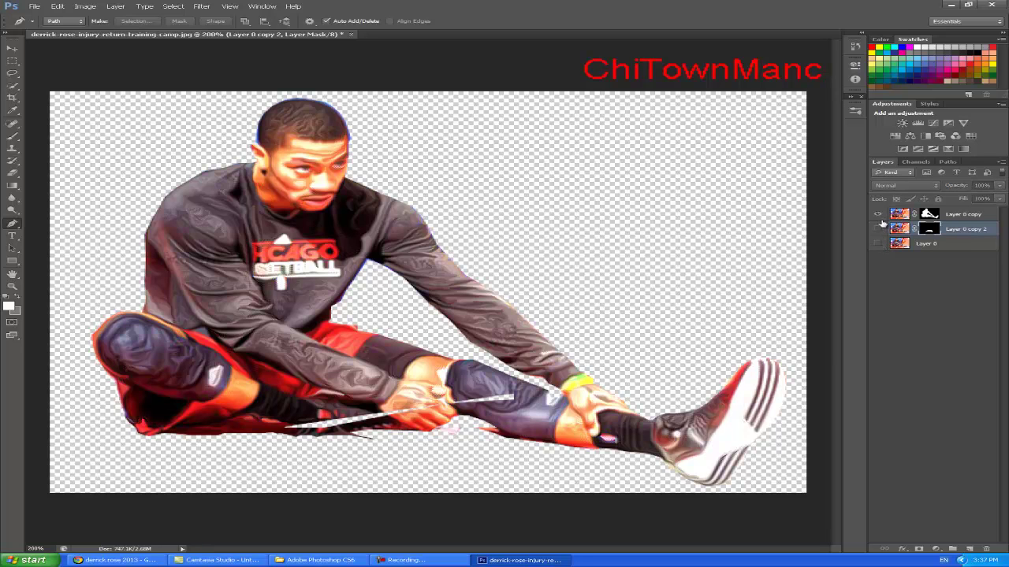
{"action": "left_click", "coordinate": [878, 229]}
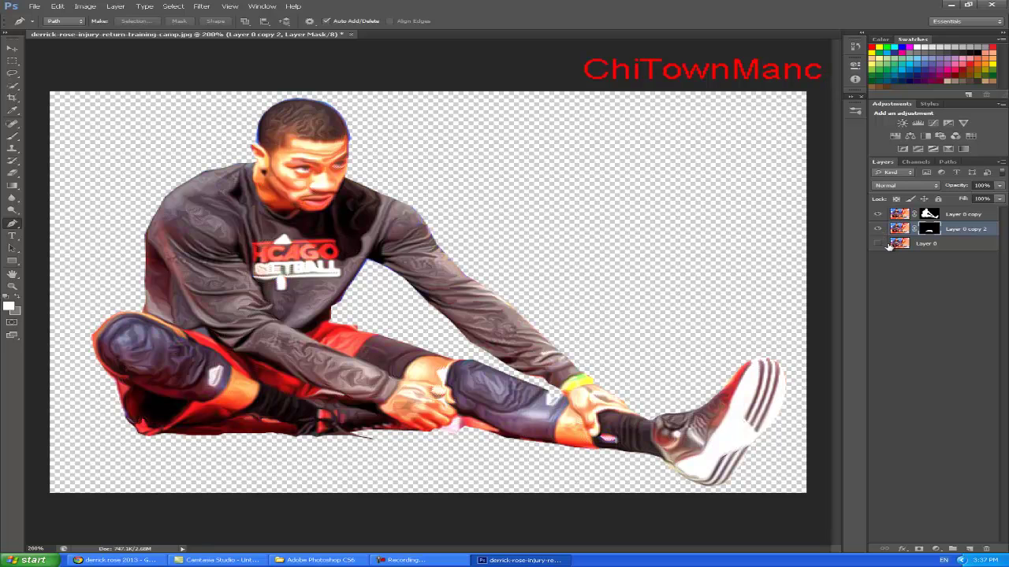
{"action": "left_click", "coordinate": [888, 244]}
{"action": "left_click", "coordinate": [877, 244]}
{"action": "left_click", "coordinate": [878, 214]}
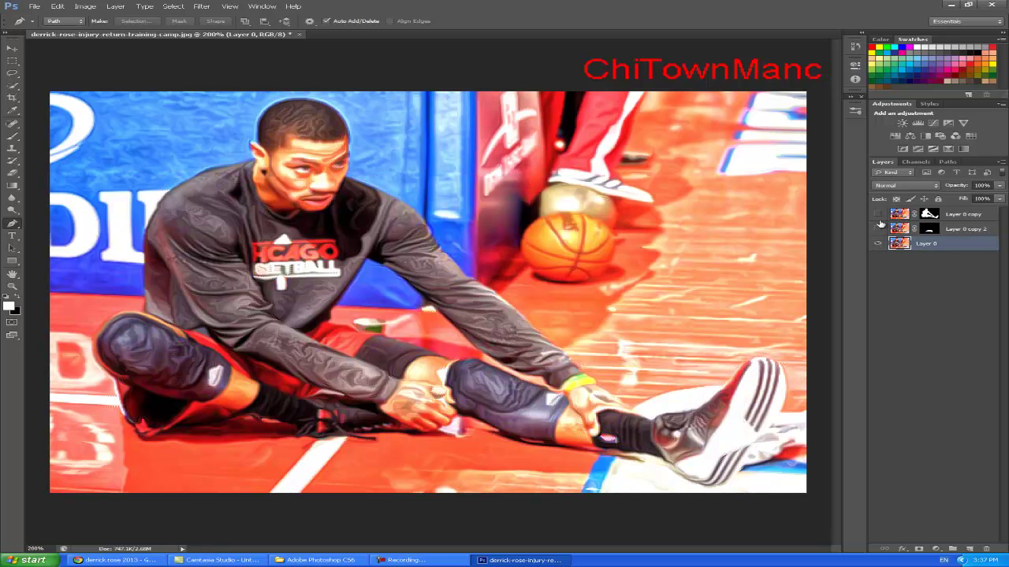
{"action": "left_click", "coordinate": [878, 245]}
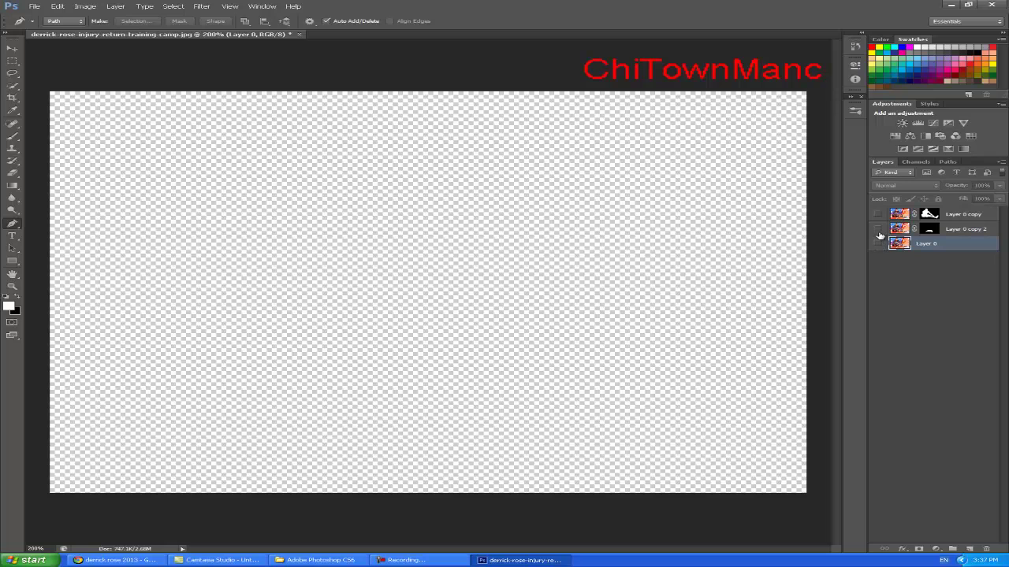
{"action": "left_click", "coordinate": [879, 229]}
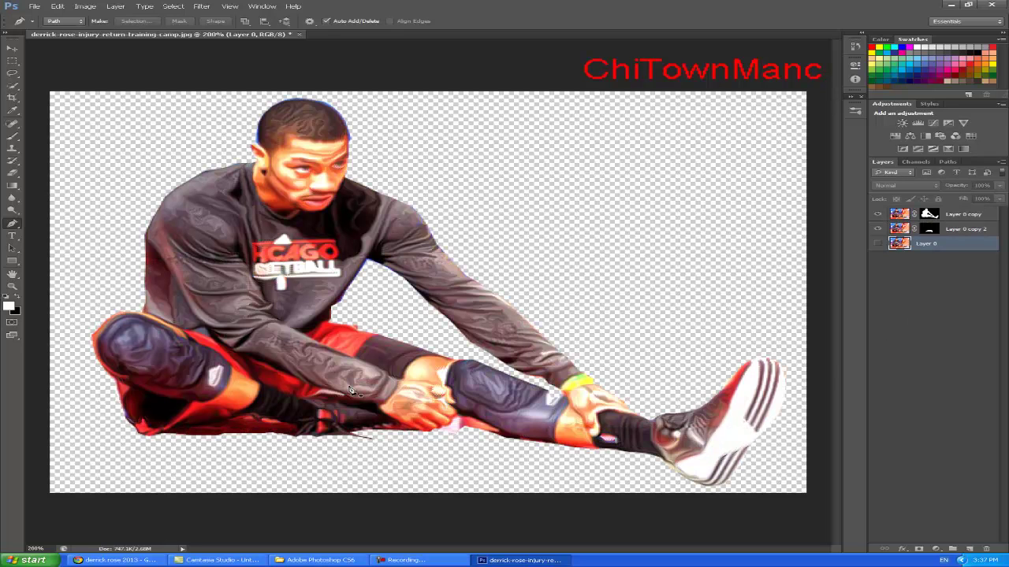
Step: Show only Layer 0 and add a Hue/Saturation adjustment layer above it with Colorize enabled
{"action": "left_click", "coordinate": [874, 243]}
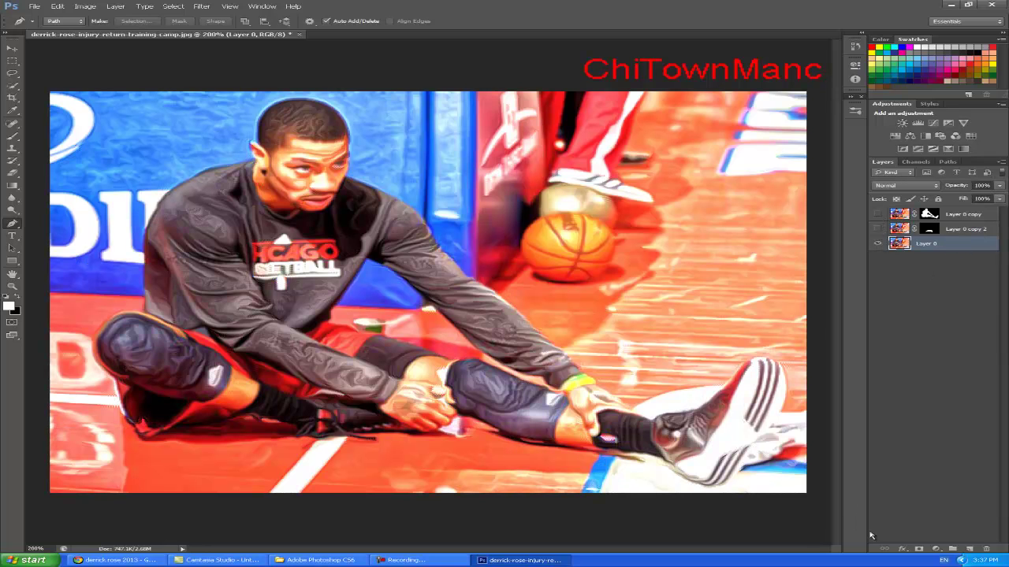
{"action": "left_click", "coordinate": [937, 548]}
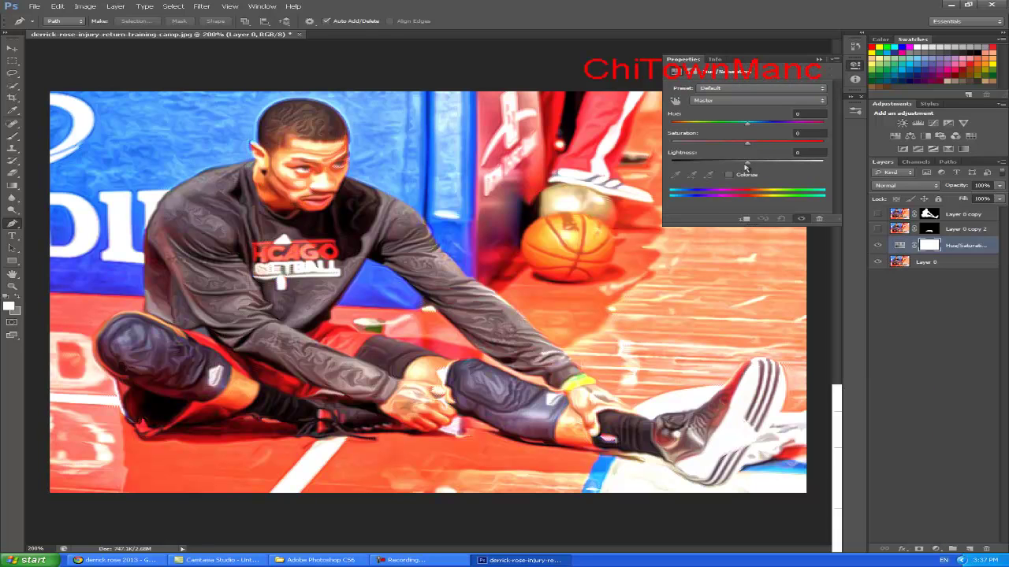
{"action": "left_click", "coordinate": [729, 174]}
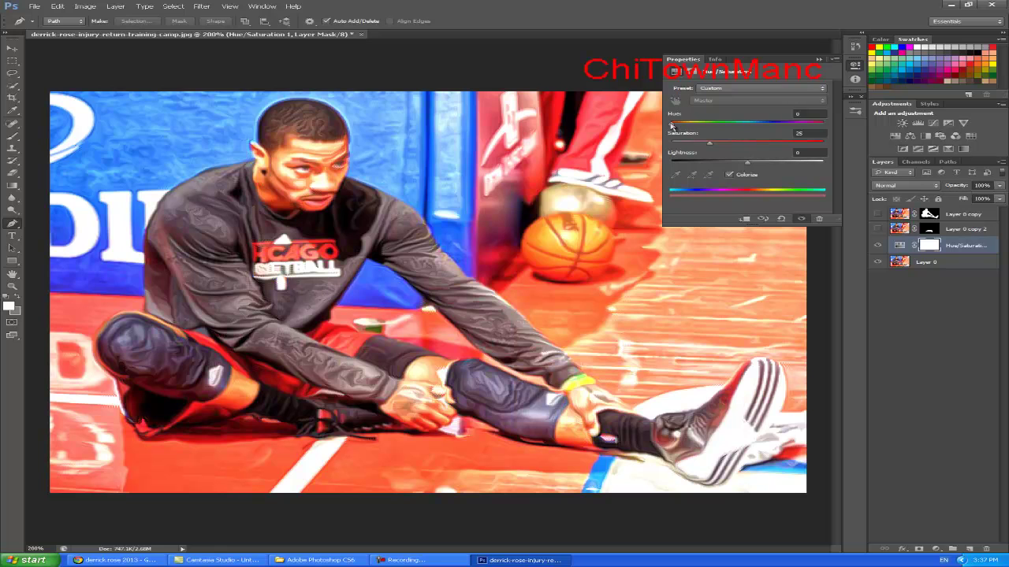
Step: Tint the photo green with Hue about 135, Saturation 62 and Lightness about -49, and close the adjustment settings
{"action": "left_click_drag", "start_coordinate": [671, 125], "coordinate": [684, 128]}
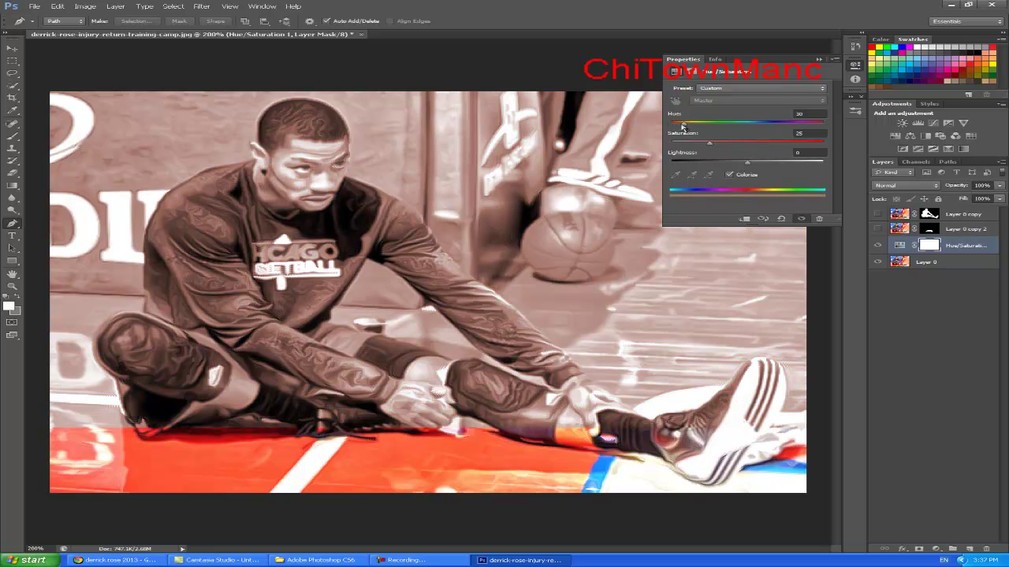
{"action": "left_click_drag", "start_coordinate": [691, 127], "coordinate": [727, 127]}
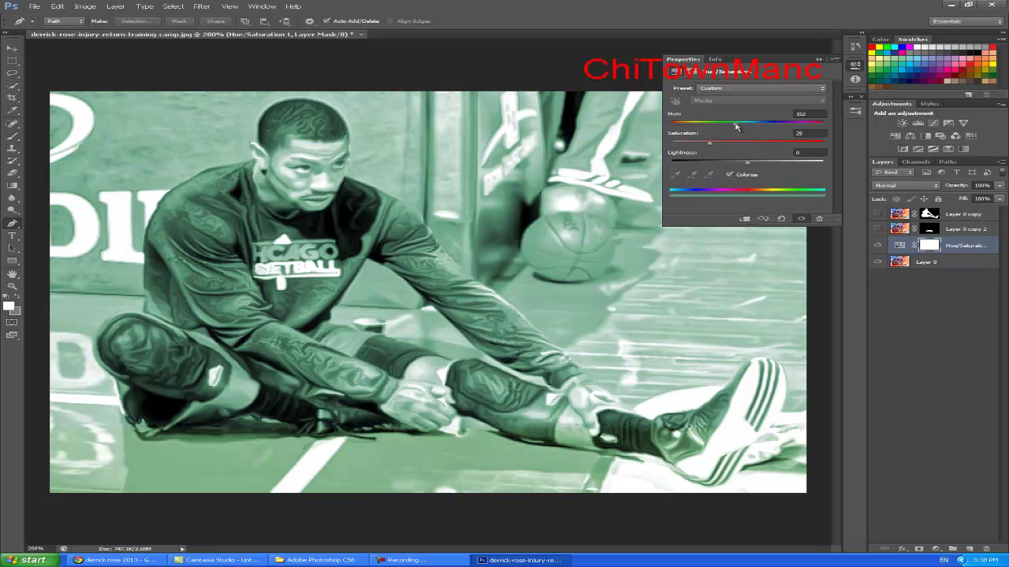
{"action": "left_click_drag", "start_coordinate": [747, 127], "coordinate": [711, 165]}
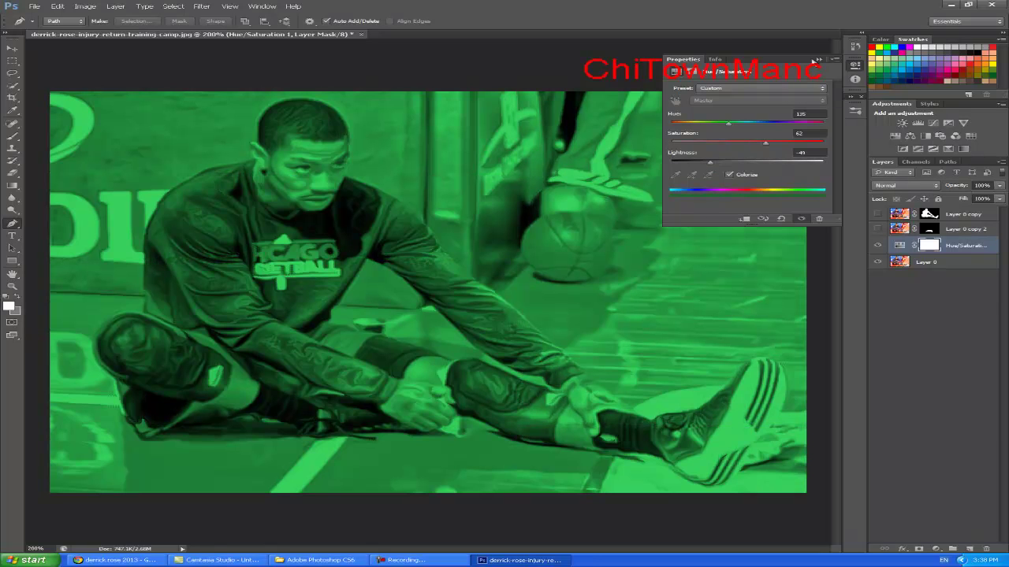
{"action": "left_click", "coordinate": [818, 60]}
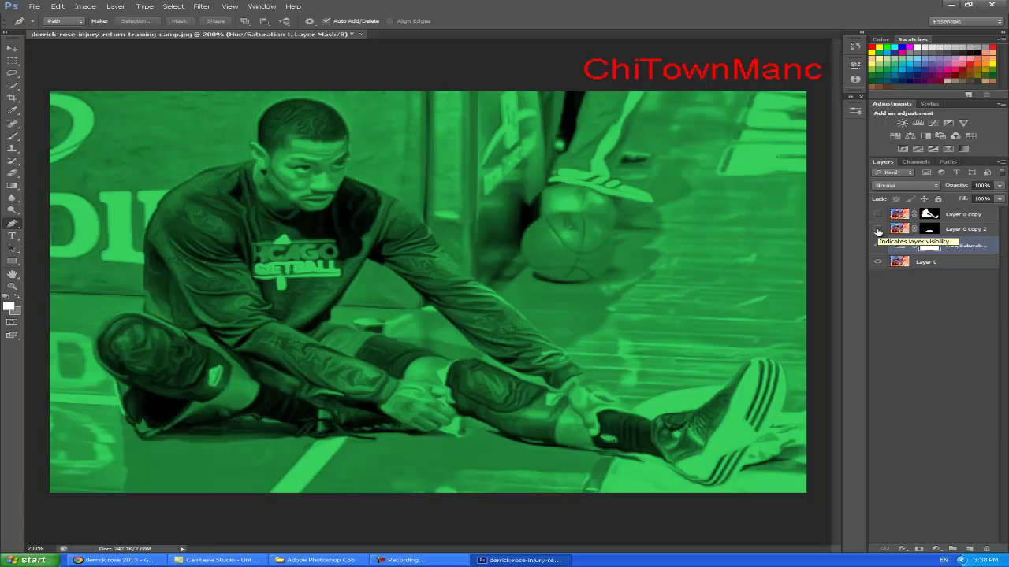
Step: Show Layer 0 copy 2 and Layer 0 copy so the full-colour player stands over the tinted background
{"action": "left_click", "coordinate": [878, 230]}
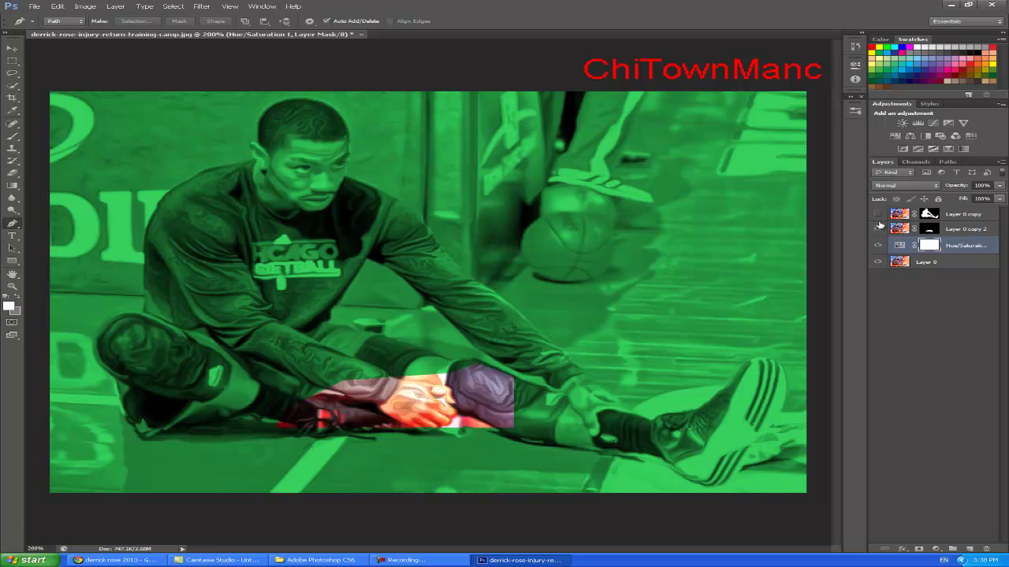
{"action": "left_click", "coordinate": [879, 216]}
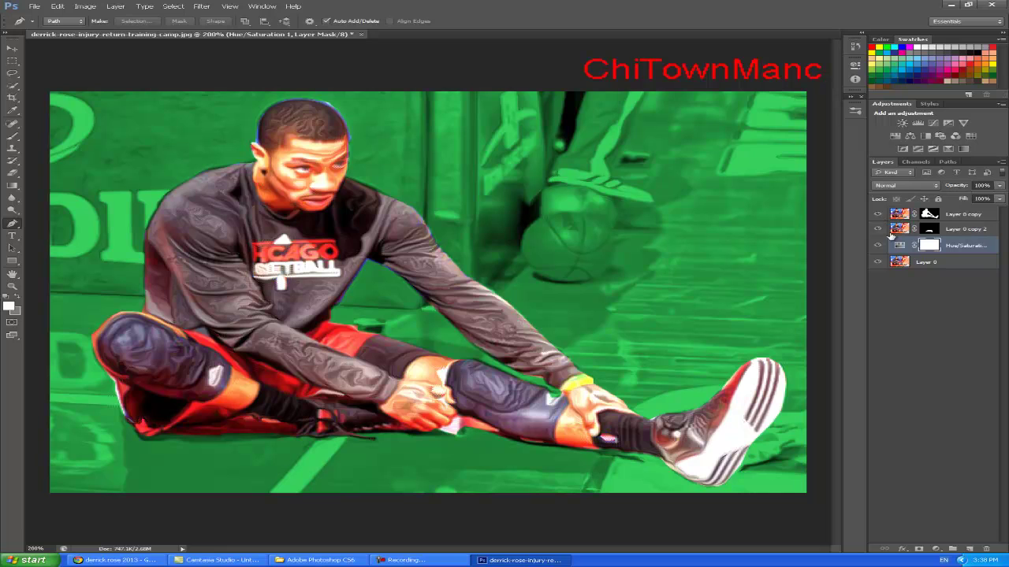